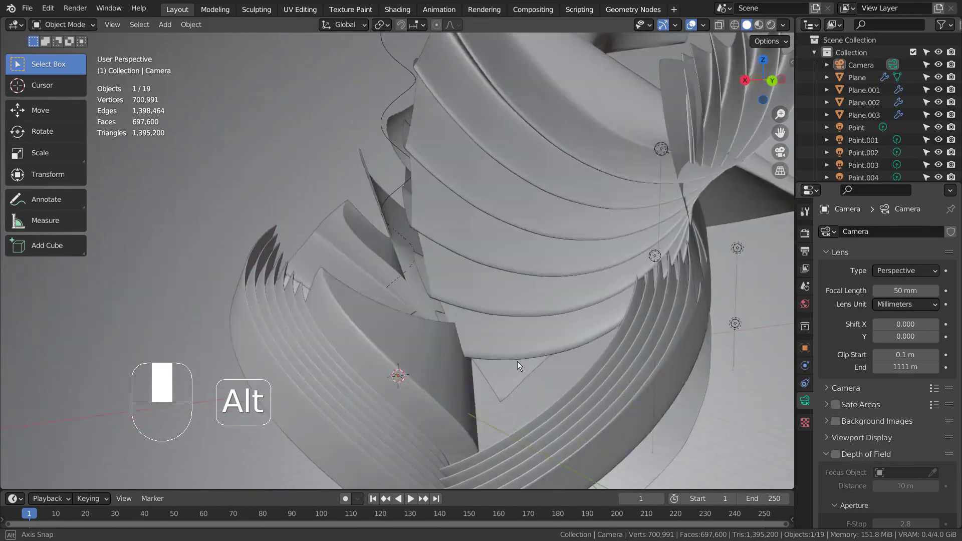
- Select the sphere enclosing the scene and examine it up close and in relation to the folded sculpture
{"action": "scroll", "coordinate": [459, 377], "scroll_direction": "down", "scroll_amount": 5}
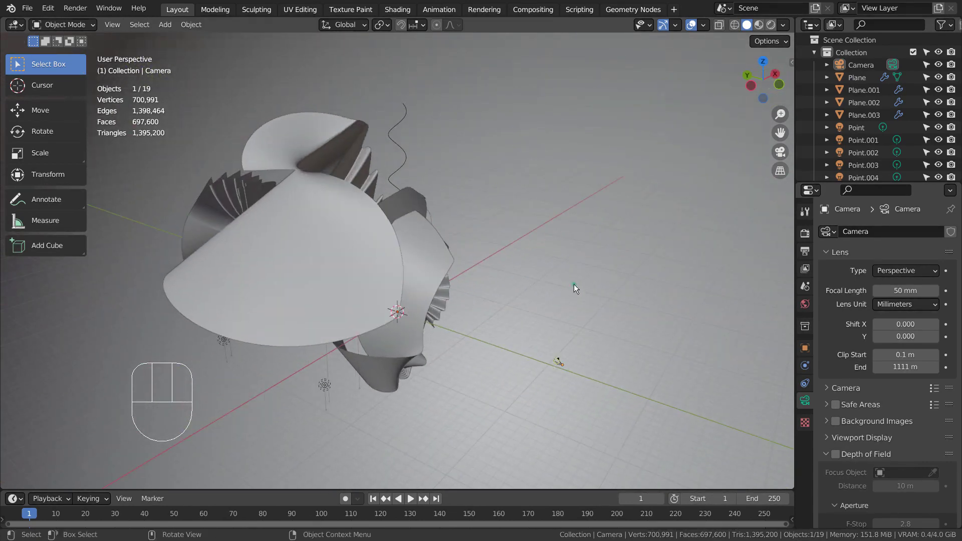
{"action": "left_click", "coordinate": [573, 284]}
{"action": "key", "text": "KP_Decimal"}
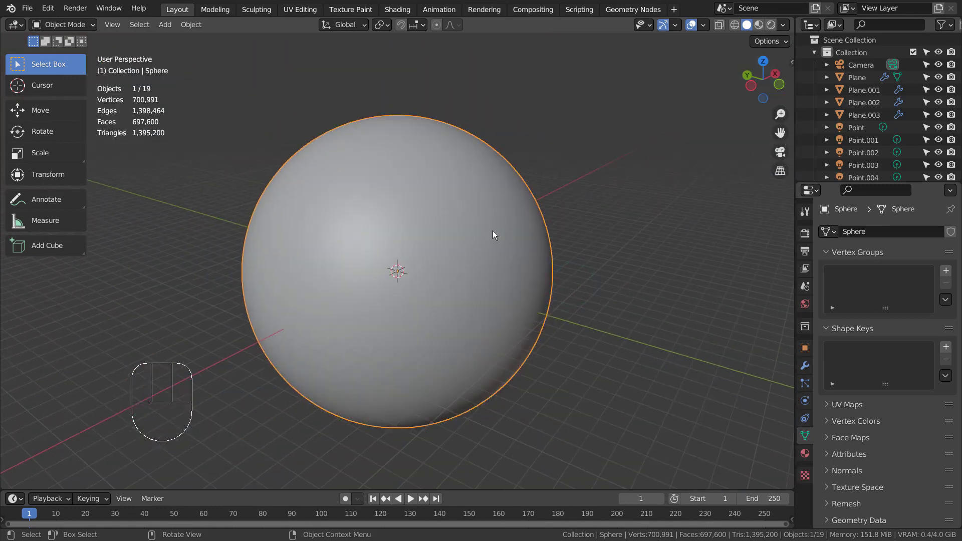
{"action": "scroll", "coordinate": [467, 239], "scroll_direction": "up", "scroll_amount": 6}
{"action": "middle_click_drag", "start_coordinate": [467, 238], "coordinate": [524, 260], "text": "alt"}
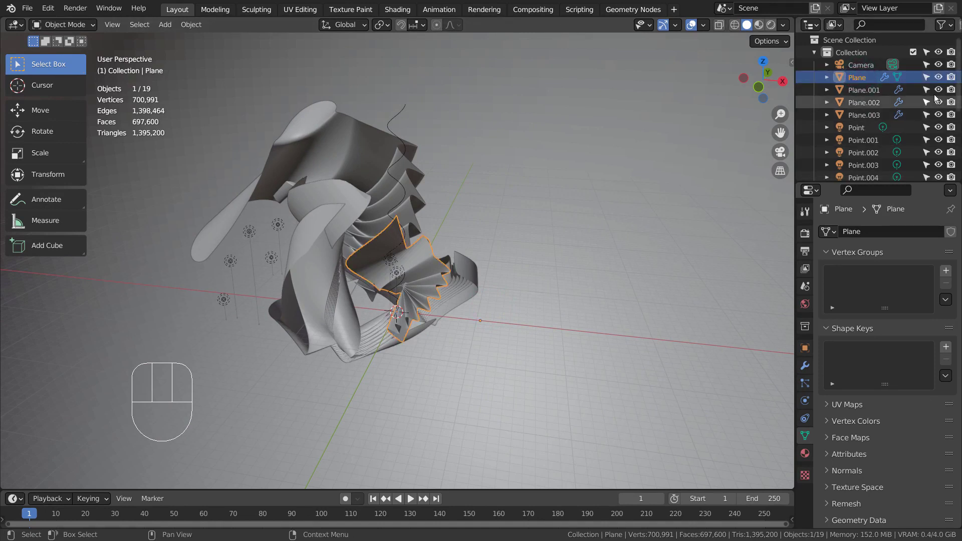
- Show the pleated plane's modifiers and isolate it by hiding the other planes, the lights, the sphere and the spiral curve
{"action": "left_click", "coordinate": [805, 365]}
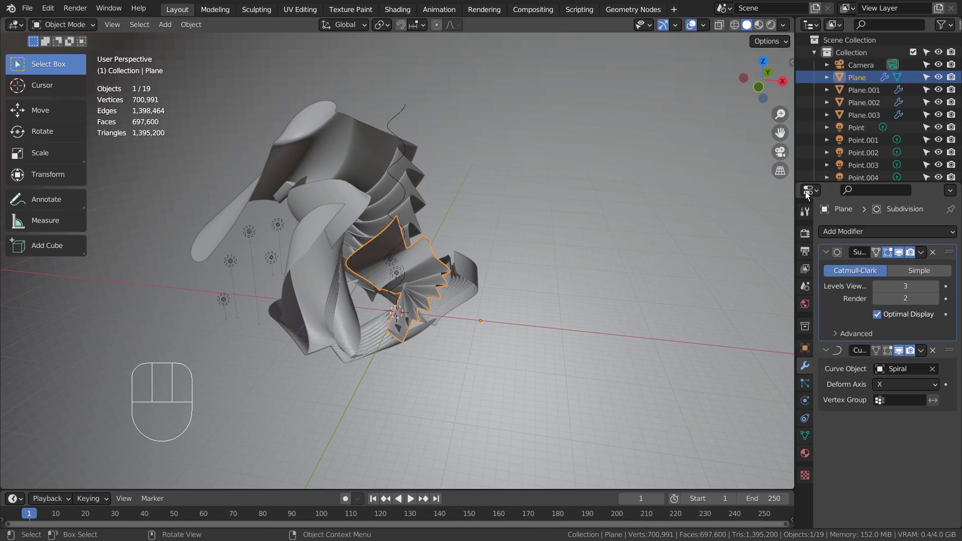
{"action": "scroll", "coordinate": [851, 151], "scroll_direction": "down", "scroll_amount": 5}
{"action": "key", "text": "h"}
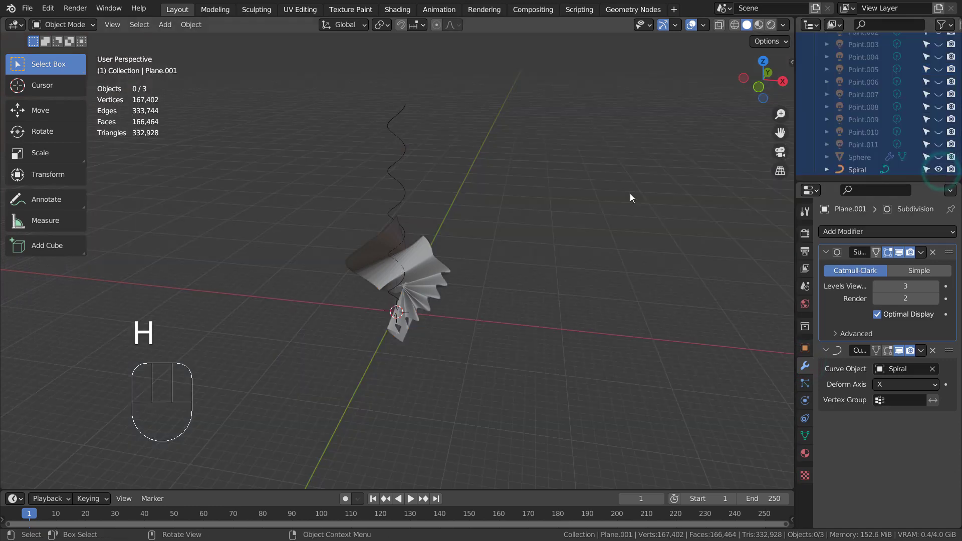
{"action": "left_click", "coordinate": [402, 194]}
{"action": "key", "text": "h"}
{"action": "middle_click_drag", "start_coordinate": [581, 348], "coordinate": [630, 298], "text": "alt"}
{"action": "left_click", "coordinate": [436, 320]}
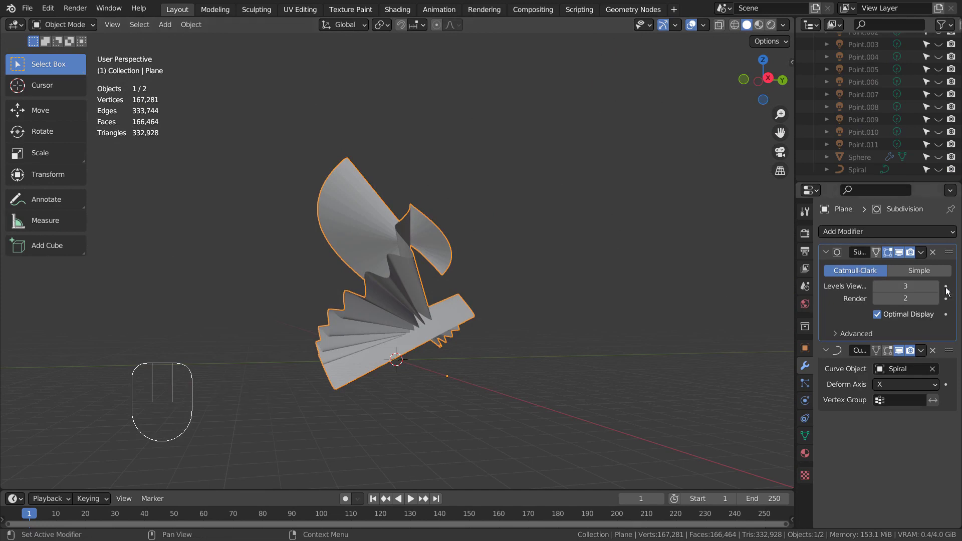
- Turn off the viewport display of the plane's Curve and Subdivision modifiers and inspect its bare pleated mesh in Edit Mode
{"action": "left_click", "coordinate": [899, 351]}
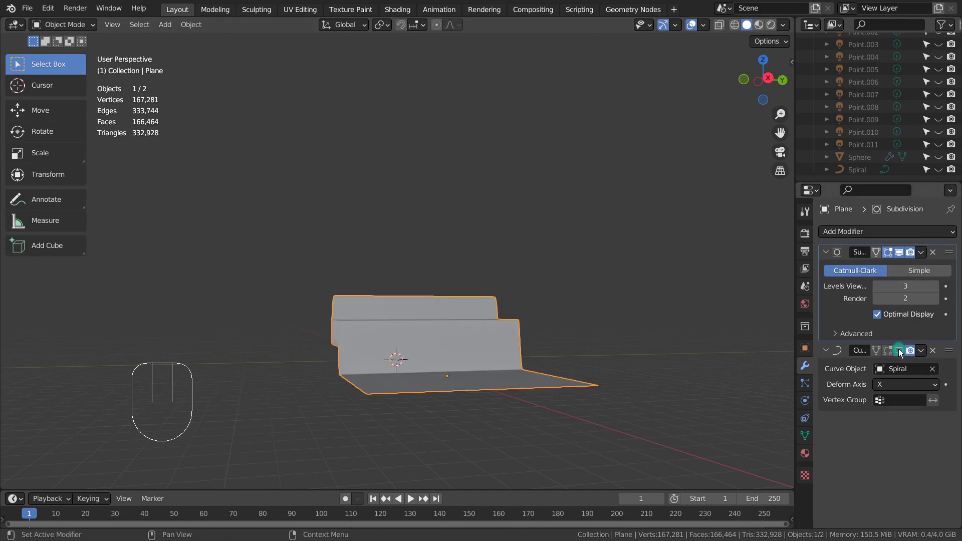
{"action": "middle_click_drag", "start_coordinate": [707, 344], "coordinate": [750, 364], "text": "alt"}
{"action": "middle_click_drag", "start_coordinate": [526, 370], "coordinate": [328, 335], "text": "alt"}
{"action": "key", "text": "Tab"}
{"action": "key", "text": "a"}
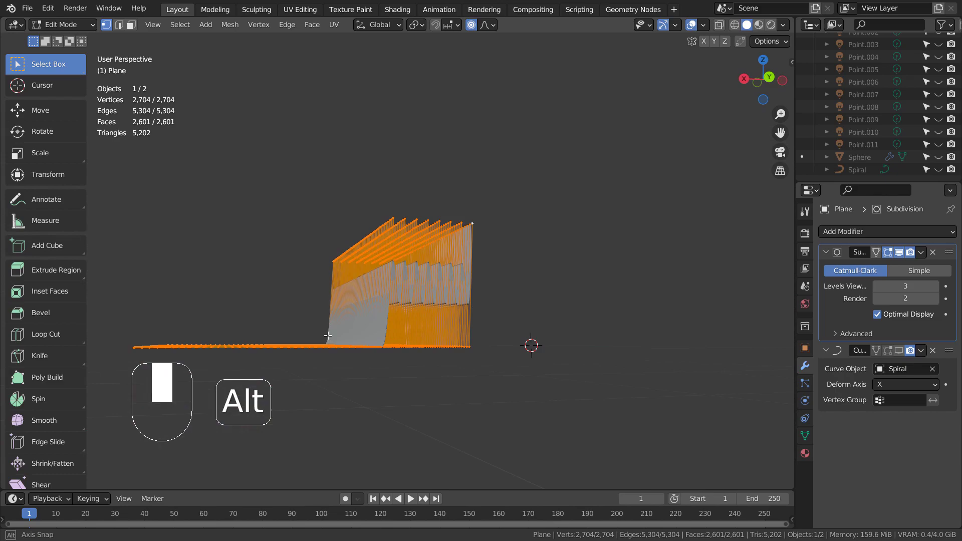
{"action": "left_click", "coordinate": [901, 249]}
{"action": "middle_click_drag", "start_coordinate": [752, 301], "coordinate": [647, 367], "text": "alt"}
{"action": "key", "text": "Tab"}
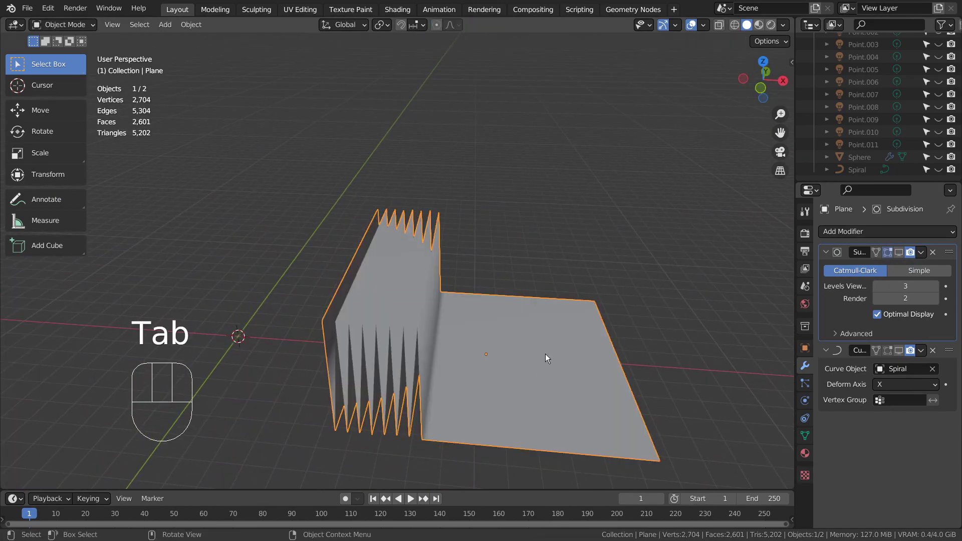
- Hide the pleated plane, add a new plane at the origin, and scale it by about 4.57
{"action": "key", "text": "h"}
{"action": "key", "text": "shift+a"}
{"action": "left_click", "coordinate": [485, 236]}
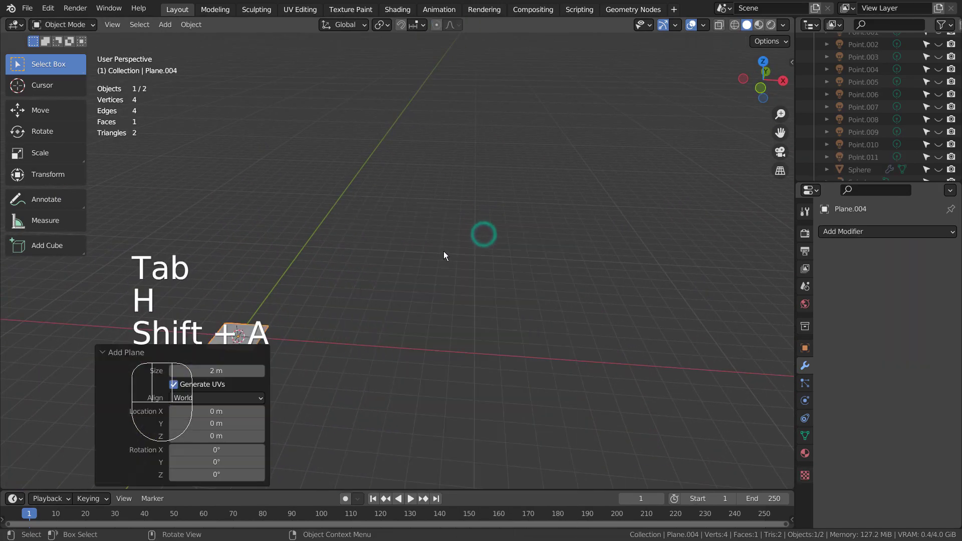
{"action": "key", "text": "s"}
{"action": "left_click", "coordinate": [385, 234]}
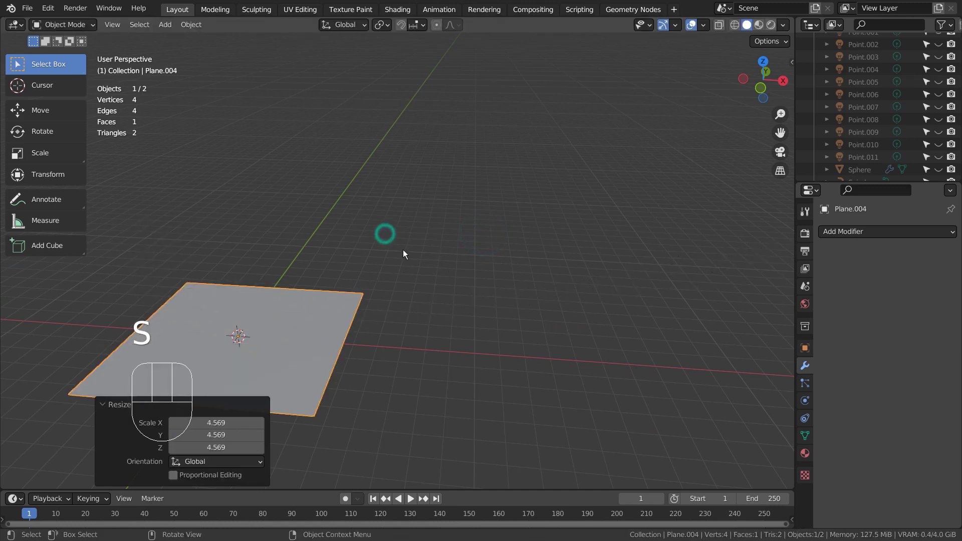
- Subdivide the new plane's mesh with 50 cuts and return to Object Mode
{"action": "key", "text": "Tab"}
{"action": "right_click", "coordinate": [369, 293]}
{"action": "left_click", "coordinate": [335, 307]}
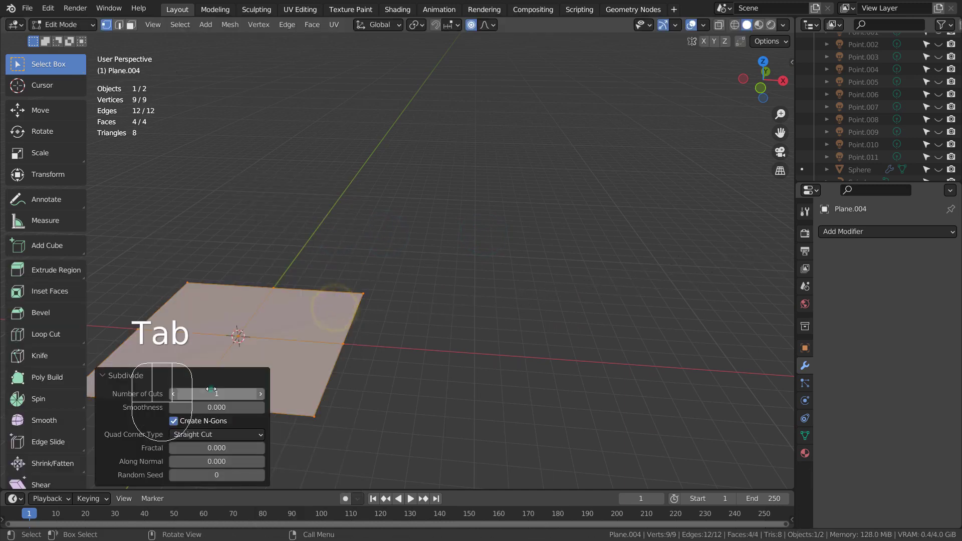
{"action": "key", "text": "Return"}
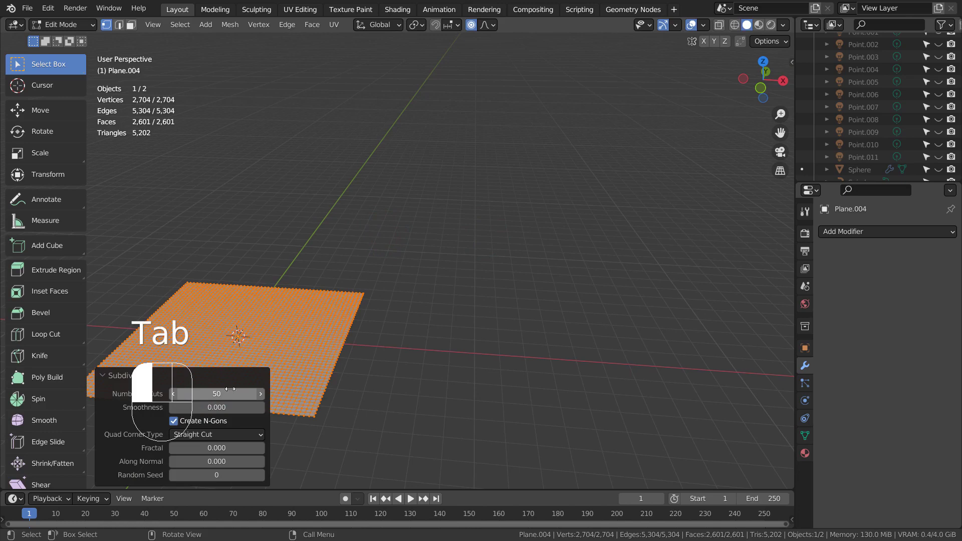
{"action": "key", "text": "Tab"}
{"action": "left_click_drag", "start_coordinate": [362, 359], "coordinate": [539, 338], "text": "alt+shift"}
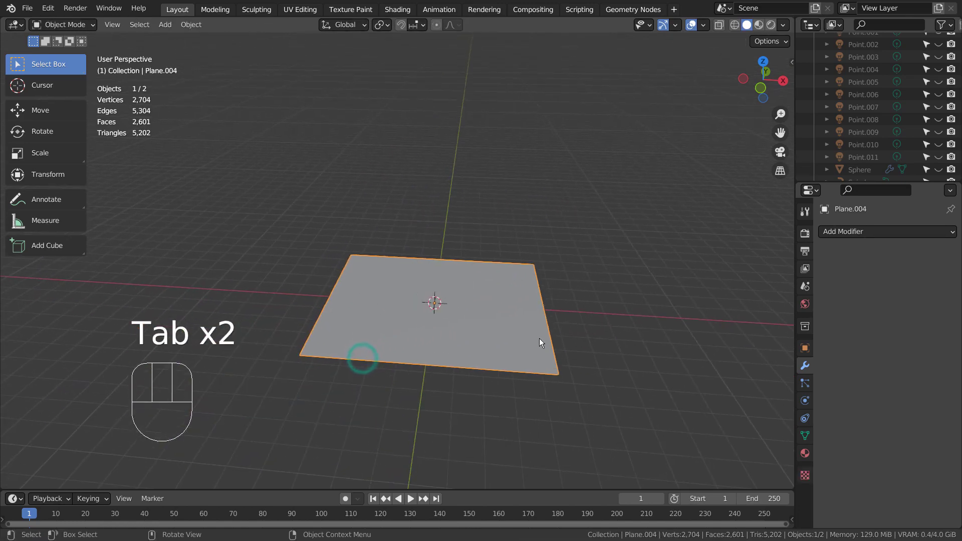
- In top view, box-select several spaced columns of vertices along the plane's negative X half in Edit Mode
{"action": "key", "text": "KP_7"}
{"action": "key", "text": "Tab"}
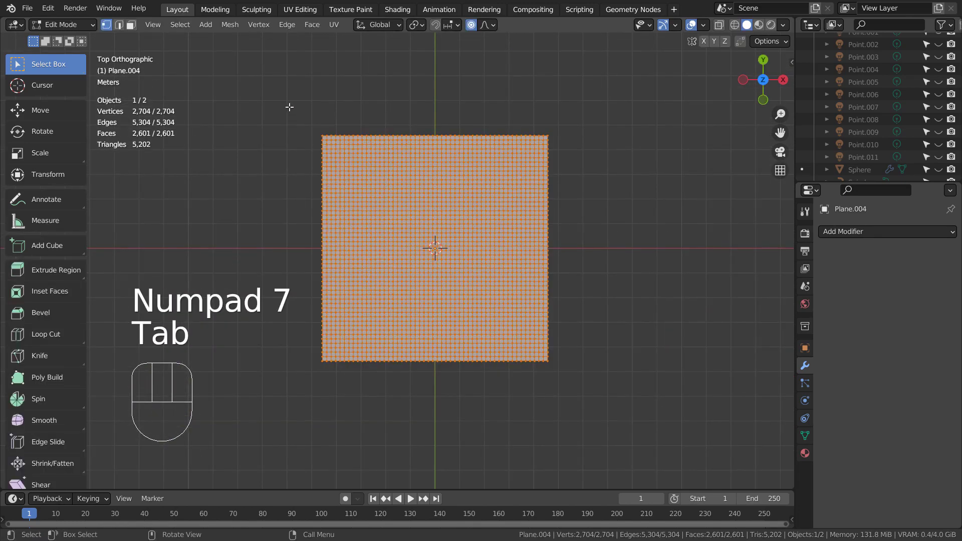
{"action": "left_click", "coordinate": [319, 88]}
{"action": "key", "text": "b"}
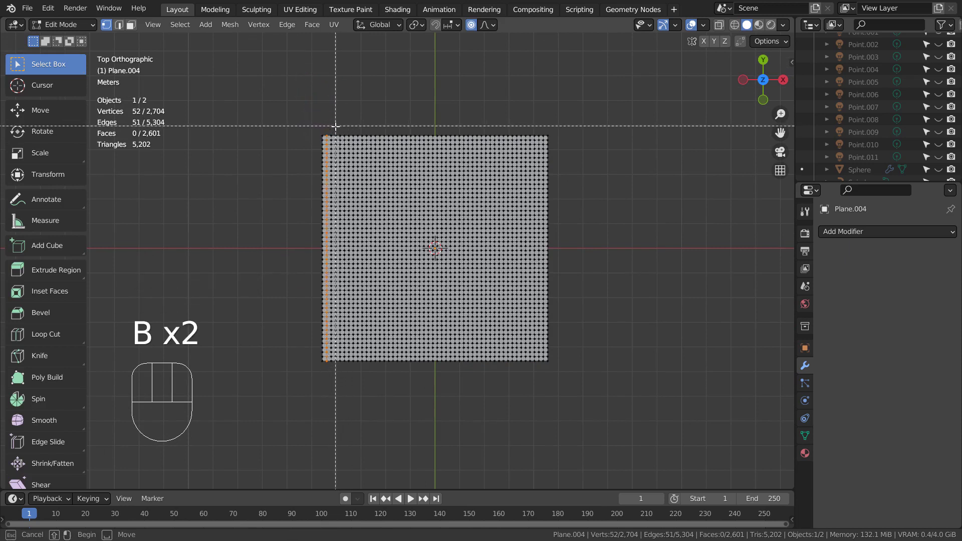
{"action": "left_click_drag", "start_coordinate": [343, 459], "coordinate": [343, 460]}
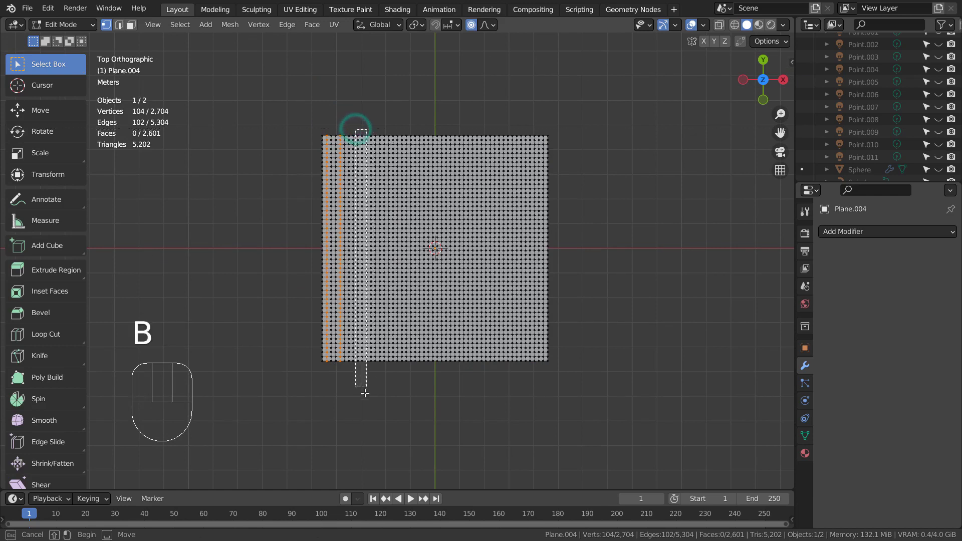
{"action": "left_click_drag", "start_coordinate": [364, 396], "coordinate": [364, 396]}
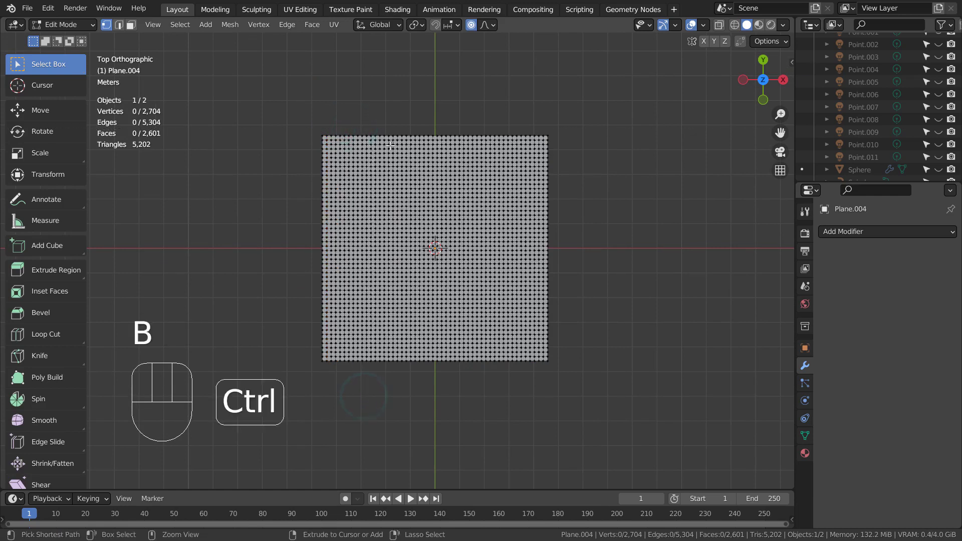
{"action": "key", "text": "ctrl+z"}
{"action": "key", "text": "b"}
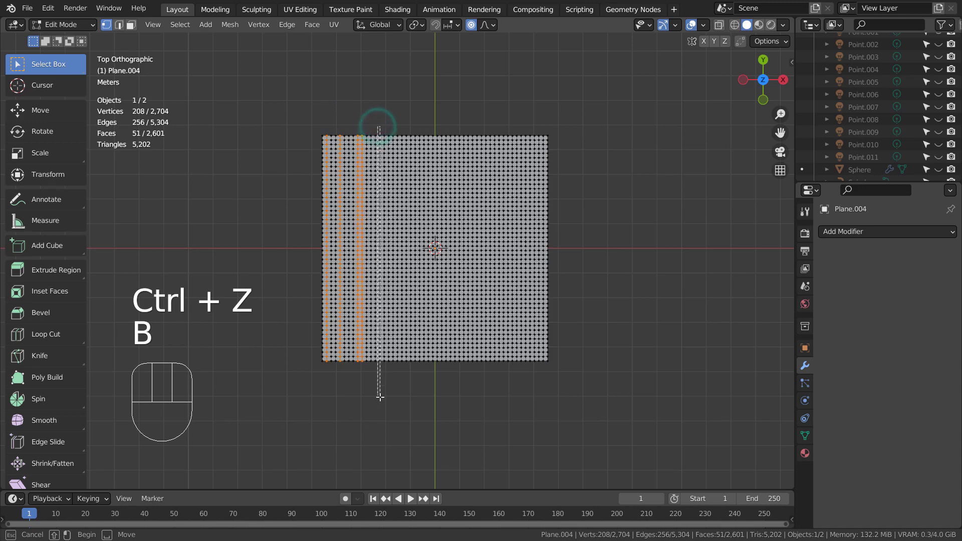
{"action": "left_click_drag", "start_coordinate": [384, 401], "coordinate": [384, 401]}
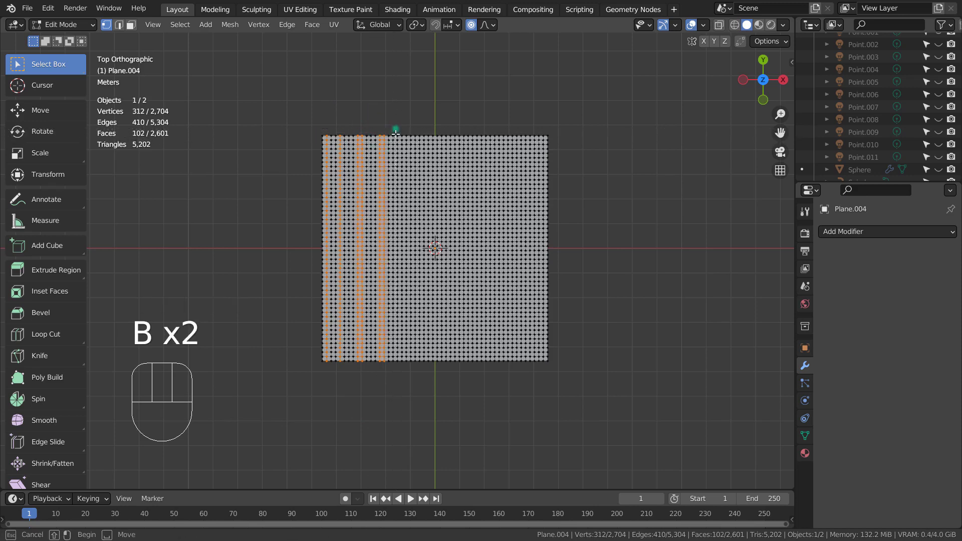
- Raise the selected vertex columns about 4.9 m along Z to form tall folds, and return to Object Mode
{"action": "middle_click_drag", "start_coordinate": [565, 413], "coordinate": [558, 290], "text": "alt"}
{"action": "key", "text": "g"}
{"action": "key", "text": "z"}
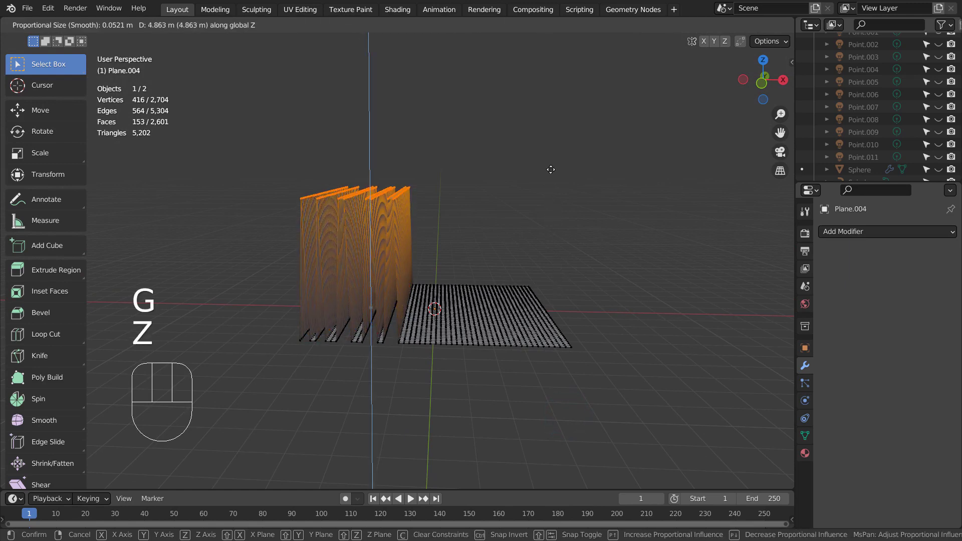
{"action": "left_click", "coordinate": [550, 169]}
{"action": "key", "text": "Tab"}
{"action": "middle_click_drag", "start_coordinate": [626, 292], "coordinate": [789, 279], "text": "alt"}
- Add a level 3 Subdivision Surface and a Simple Deform modifier twisting the folded plane by 355° about X
{"action": "key", "text": "ctrl+3"}
{"action": "left_click", "coordinate": [886, 232]}
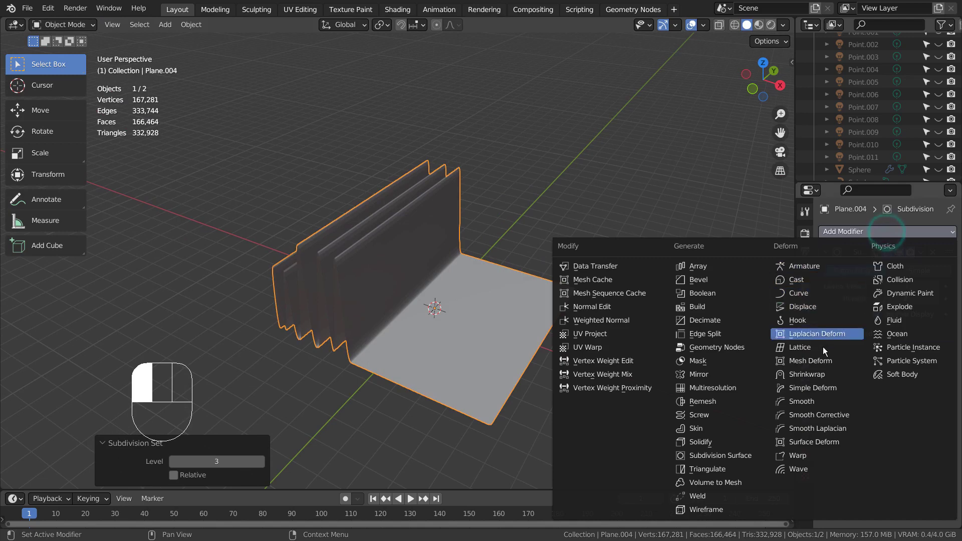
{"action": "left_click", "coordinate": [841, 389]}
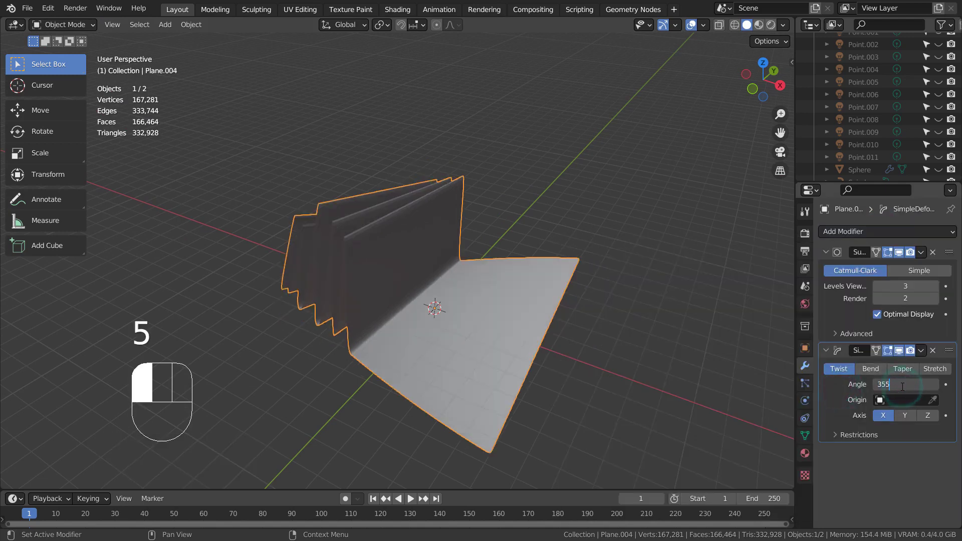
{"action": "key", "text": "Return"}
{"action": "middle_click_drag", "start_coordinate": [543, 317], "coordinate": [561, 325], "text": "alt"}
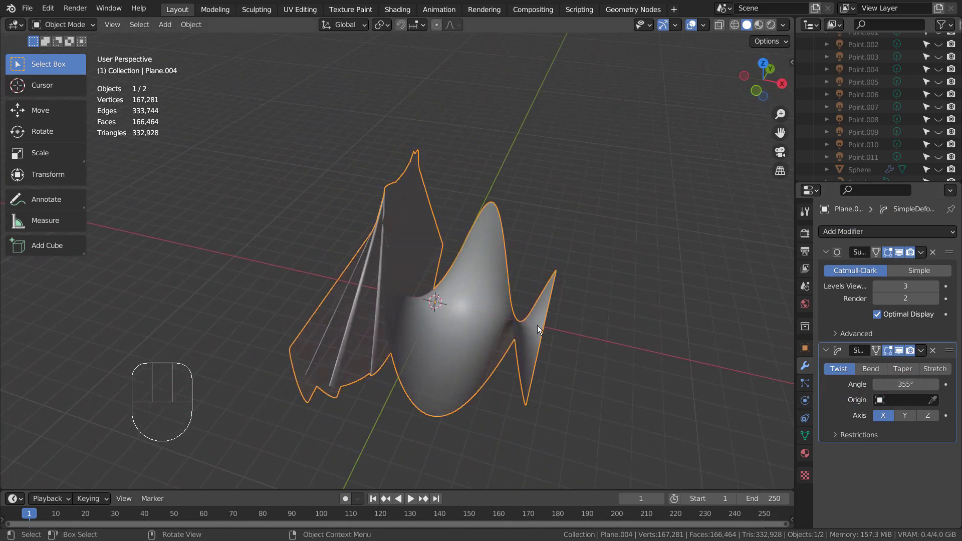
- Move the twisted plane about 4.55 m along the X axis
{"action": "key", "text": "g"}
{"action": "key", "text": "x"}
{"action": "left_click", "coordinate": [637, 317]}
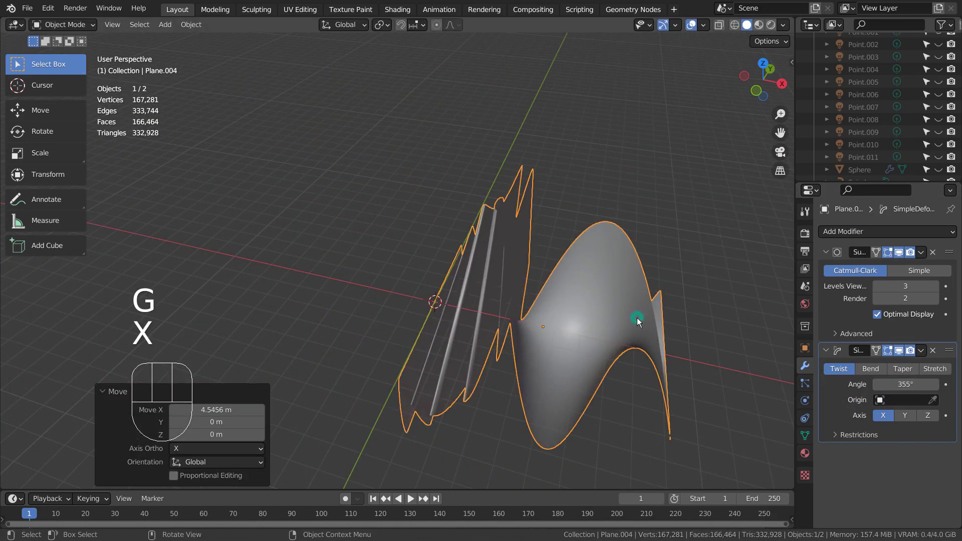
{"action": "middle_click_drag", "start_coordinate": [637, 318], "coordinate": [634, 342], "text": "alt"}
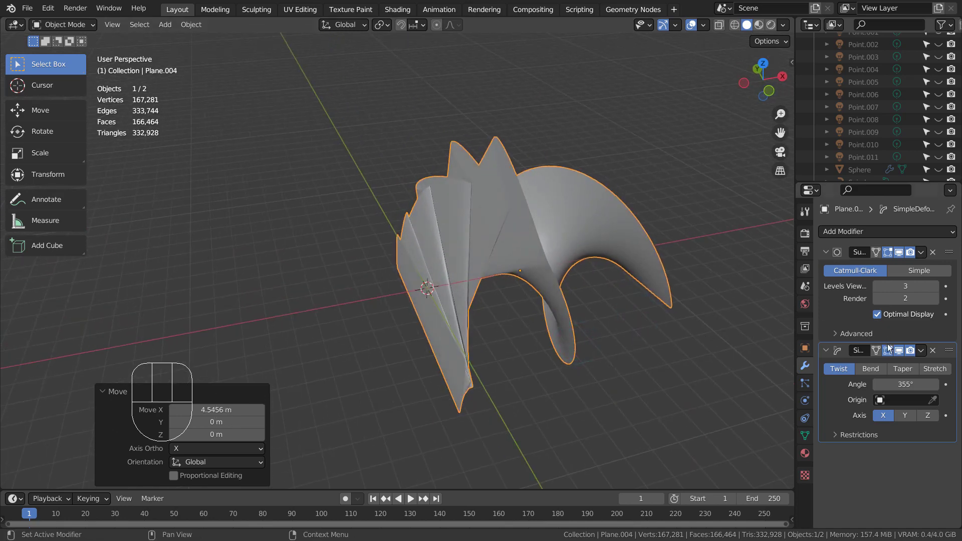
- Set the twist angle of the Simple Deform modifier to 3333° and view the shape from its end
{"action": "left_click", "coordinate": [894, 383]}
{"action": "type", "text": "333"}
{"action": "key", "text": "Return"}
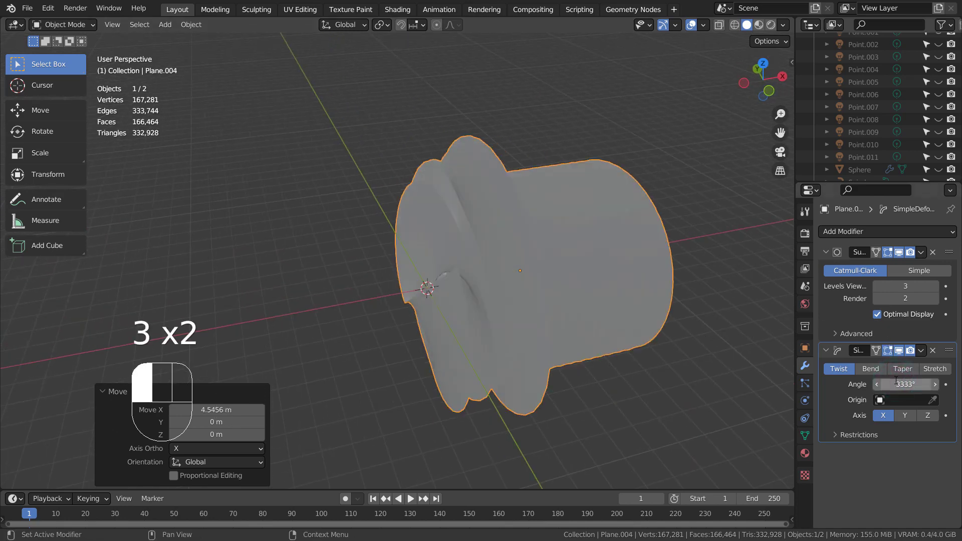
{"action": "left_click_drag", "start_coordinate": [643, 315], "coordinate": [600, 294], "text": "alt"}
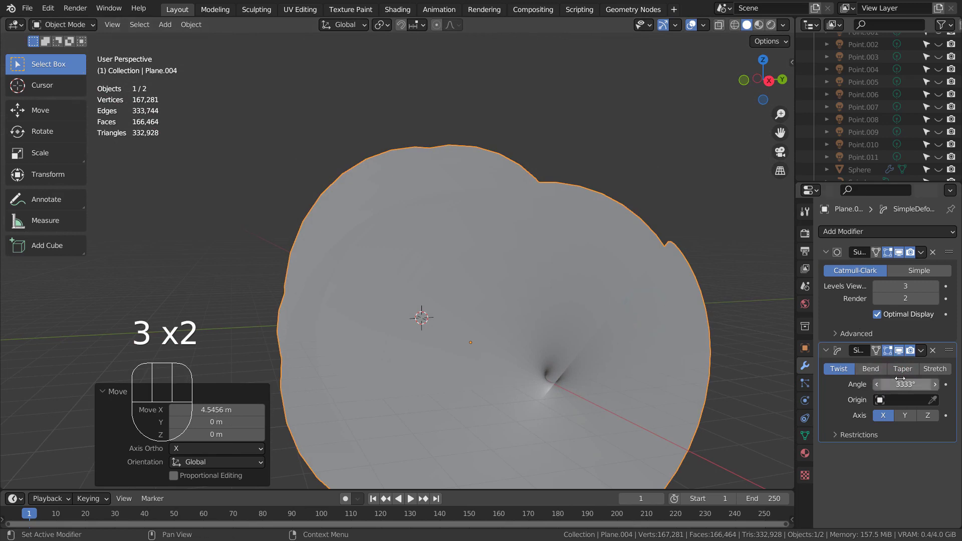
- Try the Simple Deform modifier's Bend mode at 155° and 355°, and delete the test plane
{"action": "left_click", "coordinate": [876, 369]}
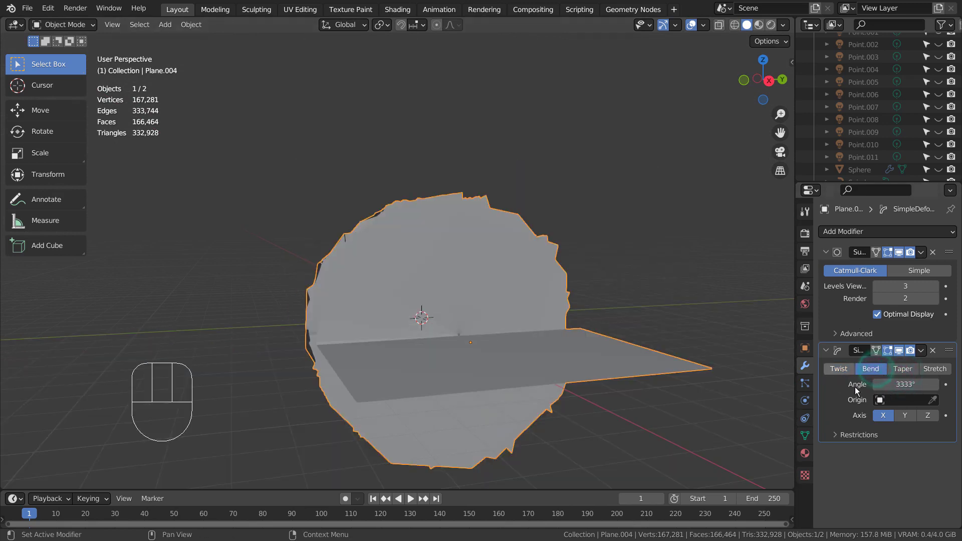
{"action": "left_click", "coordinate": [899, 384]}
{"action": "type", "text": "155"}
{"action": "key", "text": "Return"}
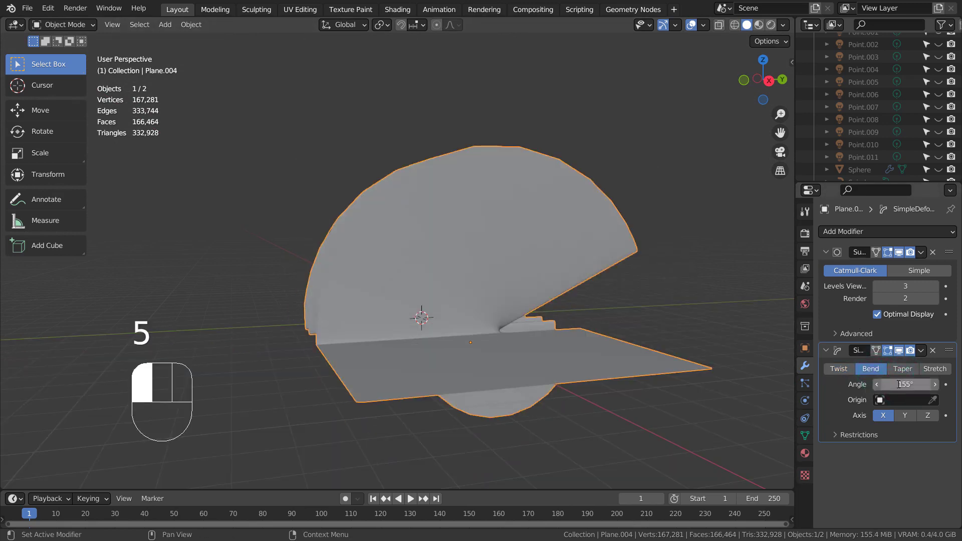
{"action": "type", "text": "355"}
{"action": "left_click", "coordinate": [455, 314]}
{"action": "middle_click_drag", "start_coordinate": [455, 315], "coordinate": [528, 350], "text": "alt"}
{"action": "key", "text": "x"}
{"action": "left_click", "coordinate": [486, 272]}
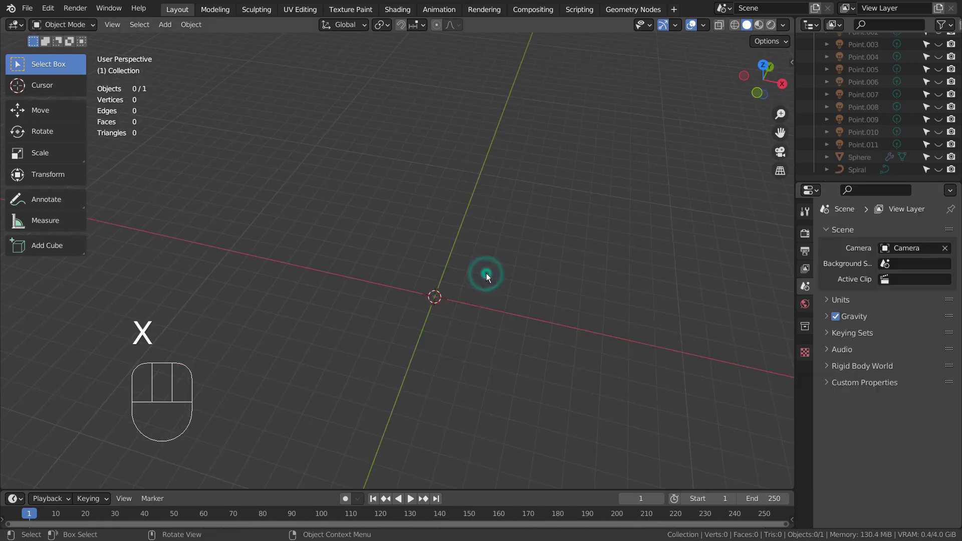
- Unhide all scene objects and select only the original pleated plane beside the sculpture
{"action": "key", "text": "alt+h"}
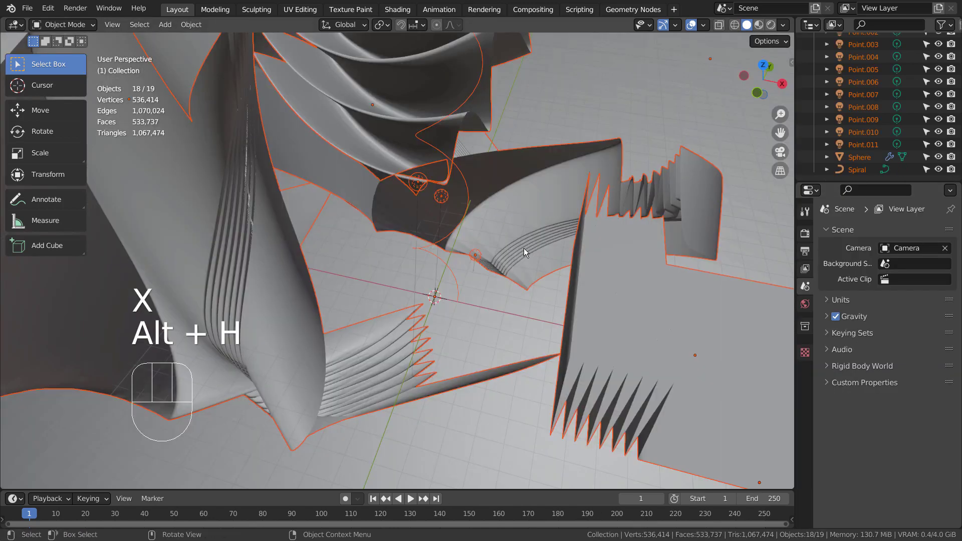
{"action": "scroll", "coordinate": [524, 248], "scroll_direction": "down", "scroll_amount": 6}
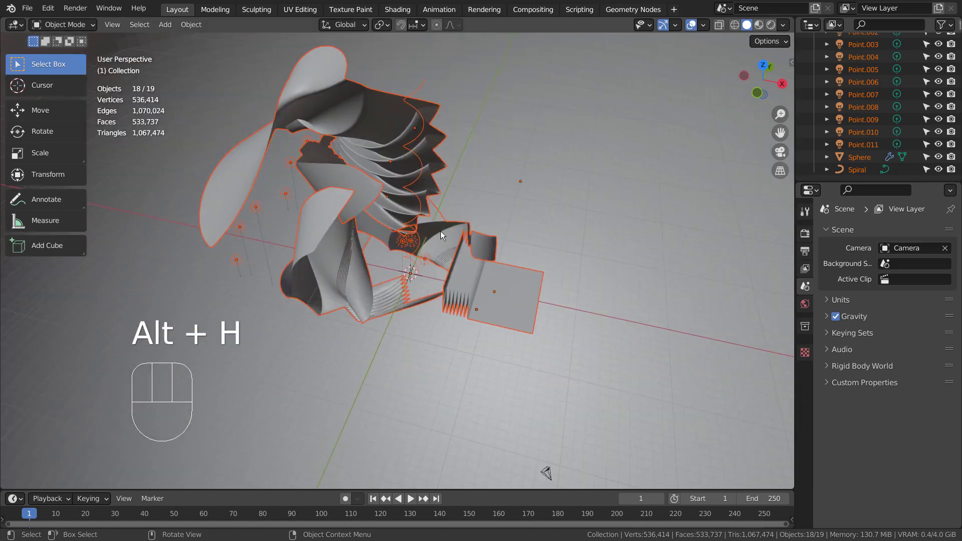
{"action": "left_click", "coordinate": [494, 301]}
{"action": "middle_click_drag", "start_coordinate": [578, 337], "coordinate": [527, 320], "text": "alt"}
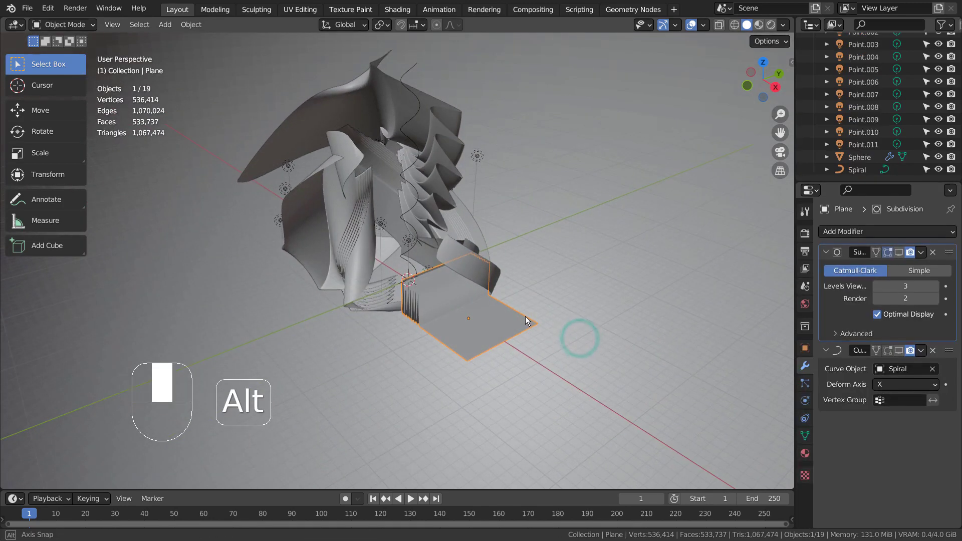
{"action": "middle_click_drag", "start_coordinate": [460, 377], "coordinate": [519, 364], "text": "alt"}
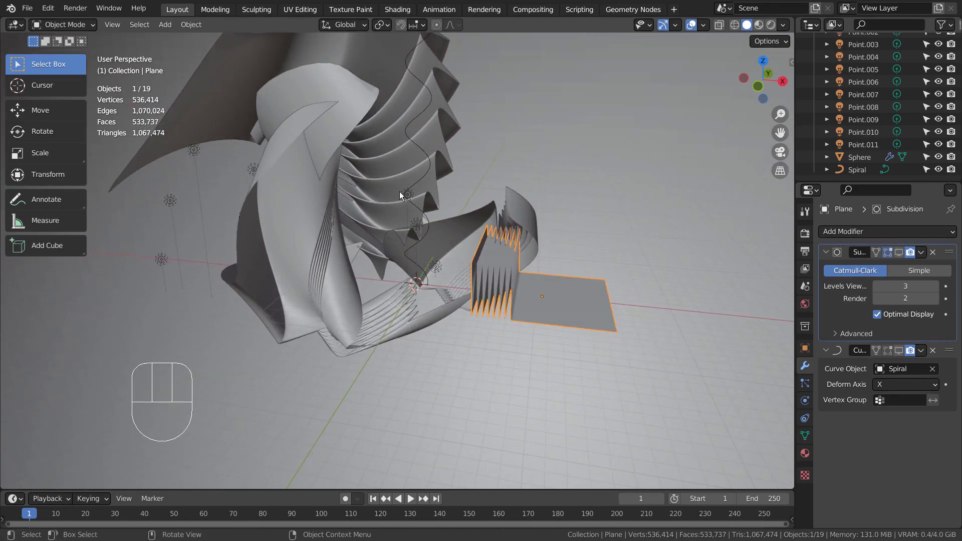
- Inspect the modifiers of the sculpture pieces Plane.003 and Plane.001, and select the Spiral curve that Plane.001 follows
{"action": "left_click", "coordinate": [371, 178]}
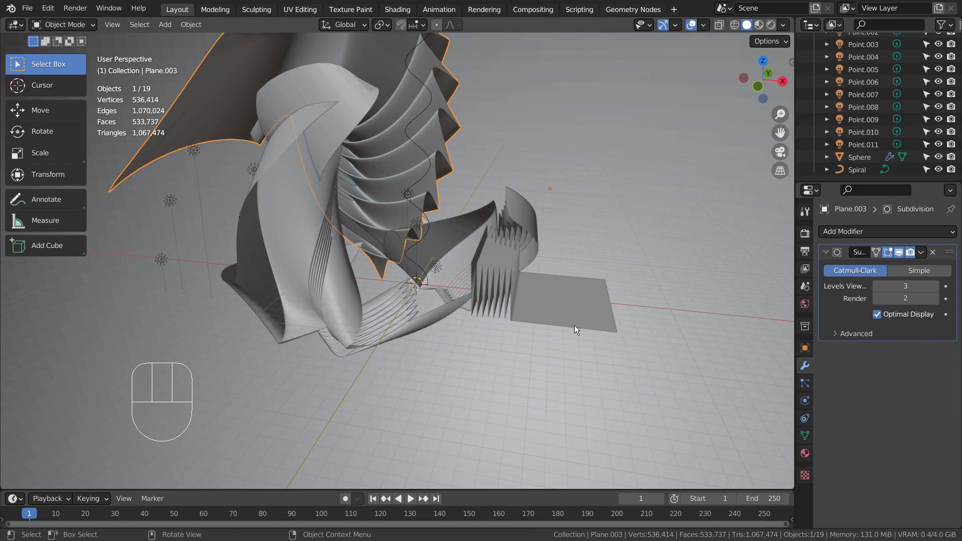
{"action": "middle_click_drag", "start_coordinate": [575, 326], "coordinate": [550, 359], "text": "alt"}
{"action": "left_click", "coordinate": [523, 209]}
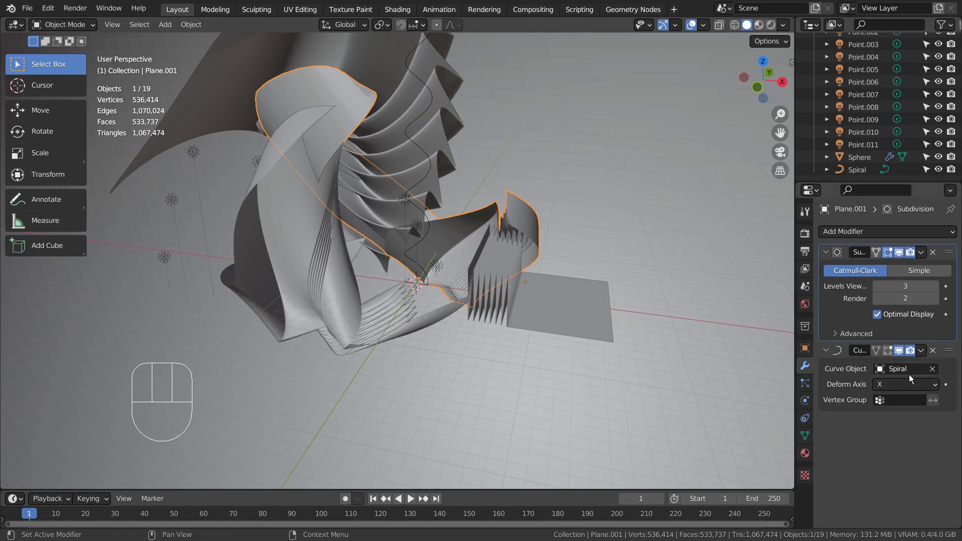
{"action": "left_click", "coordinate": [430, 161]}
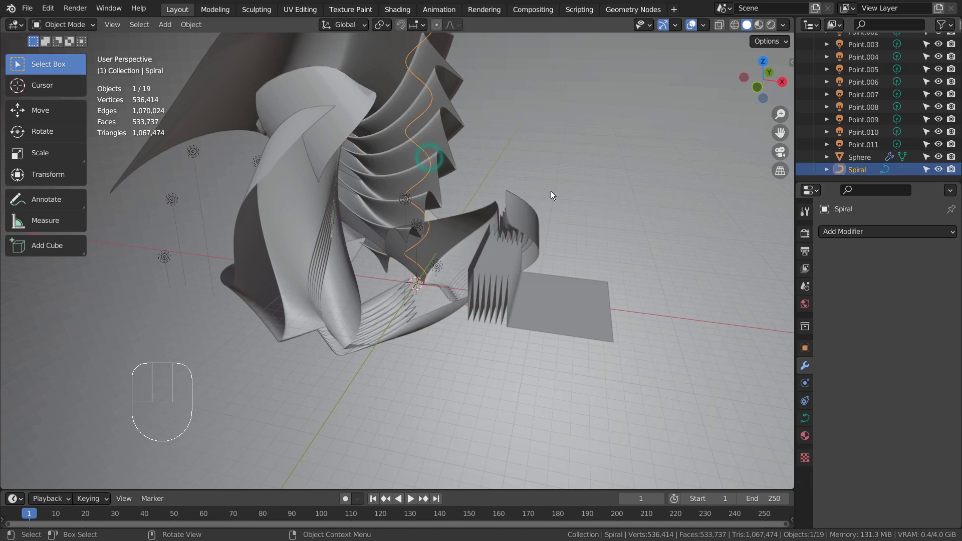
- Look up the Archimedean type among the spiral curves that can be added to the scene
{"action": "key", "text": "shift+a"}
{"action": "mouse_move", "coordinate": [551, 191]}
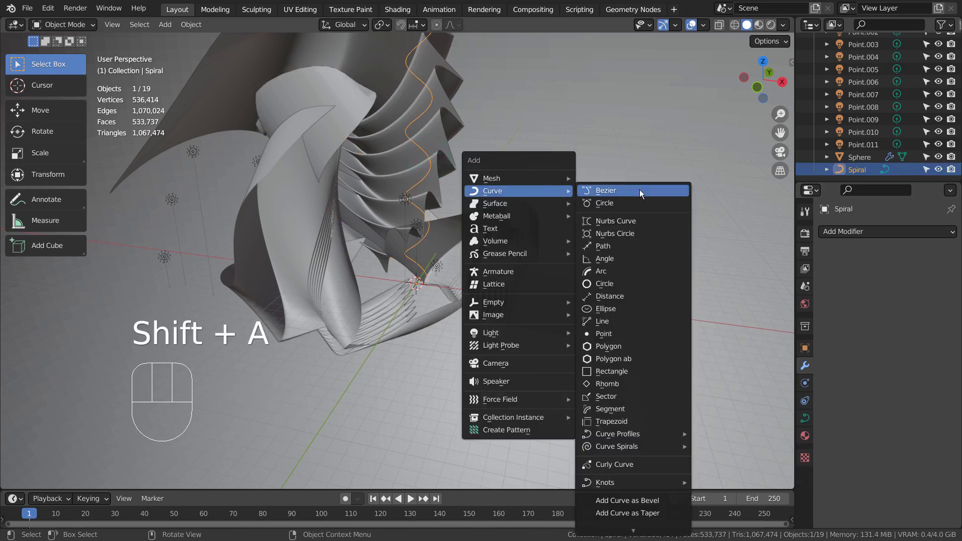
{"action": "mouse_move", "coordinate": [646, 446]}
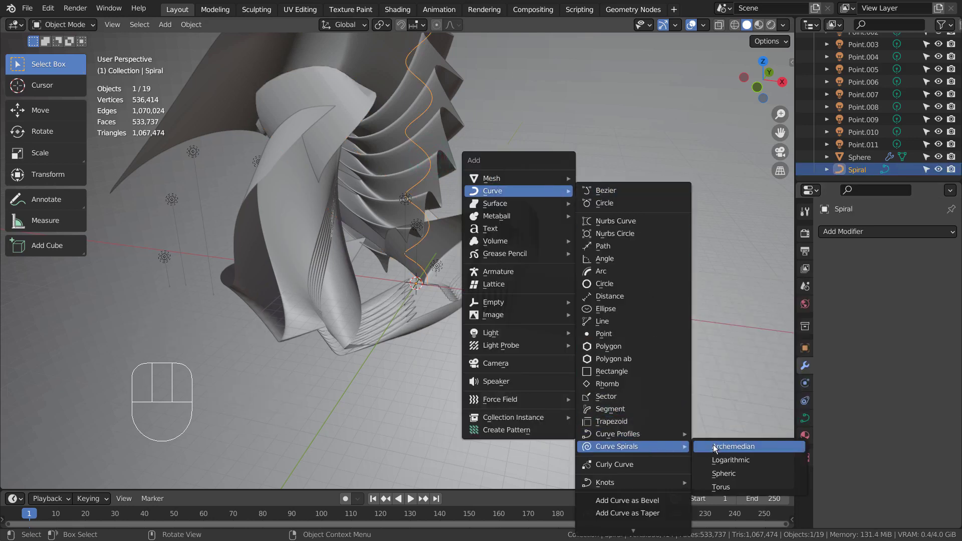
{"action": "left_click", "coordinate": [769, 444]}
- Enable viewport display of the Subdivision and Curve modifiers on the original pleated plane beside the sculpture
{"action": "left_click", "coordinate": [483, 289]}
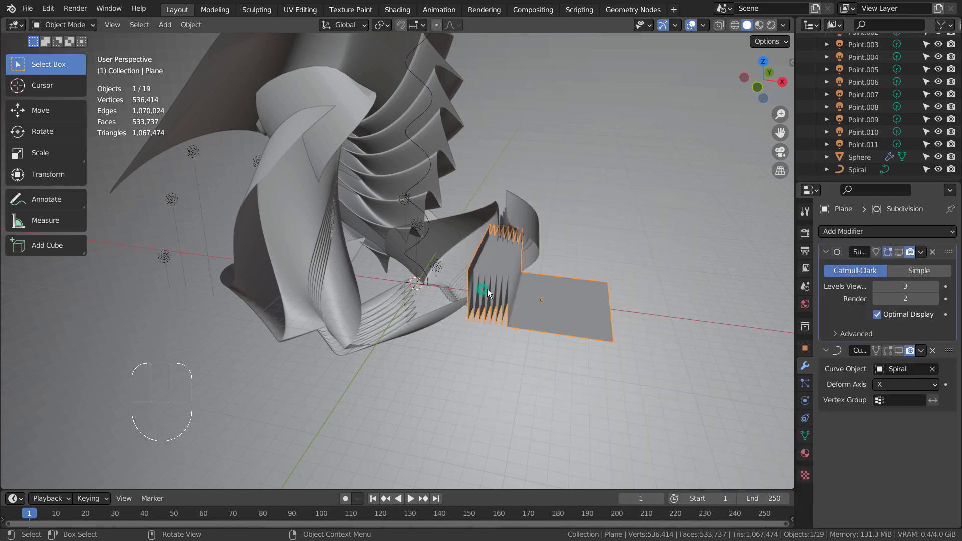
{"action": "left_click", "coordinate": [899, 253]}
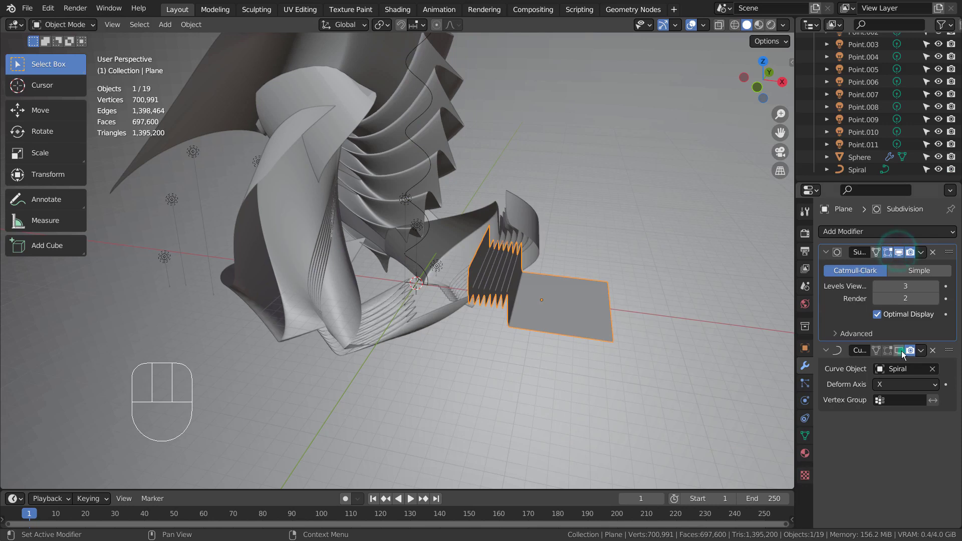
{"action": "left_click", "coordinate": [901, 351]}
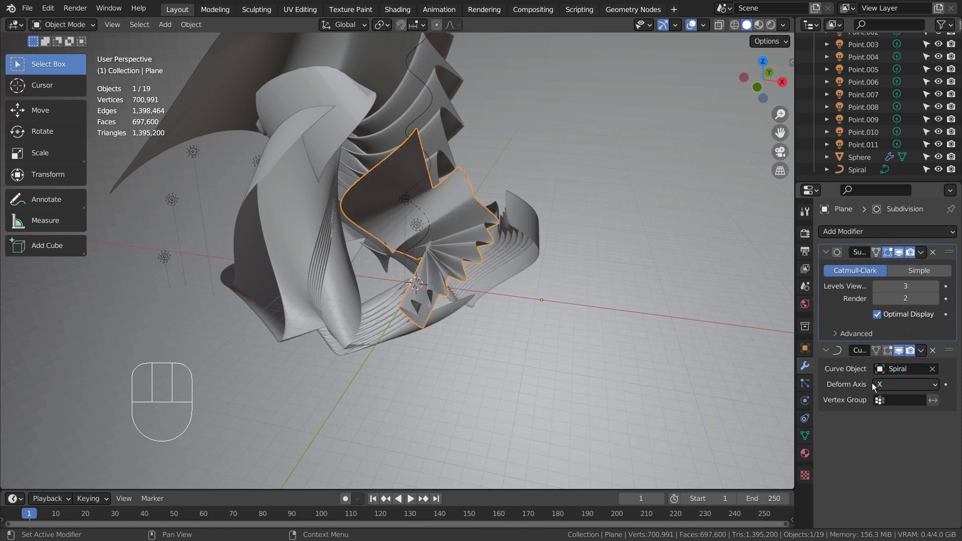
{"action": "middle_click_drag", "start_coordinate": [582, 347], "coordinate": [589, 329], "text": "alt"}
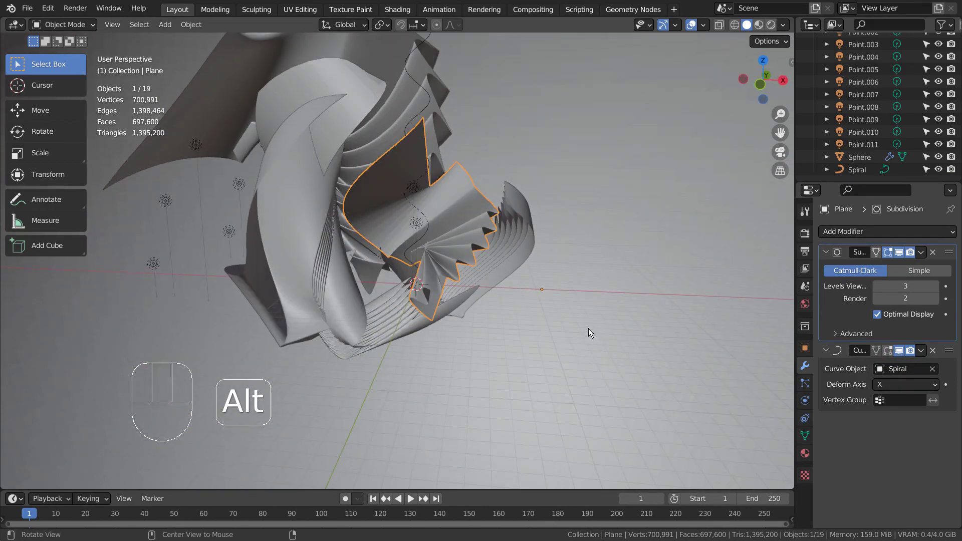
- Try moving the original pleated plane about 7.14 m along X to demonstrate the curve deformation, and undo the move
{"action": "key", "text": "g"}
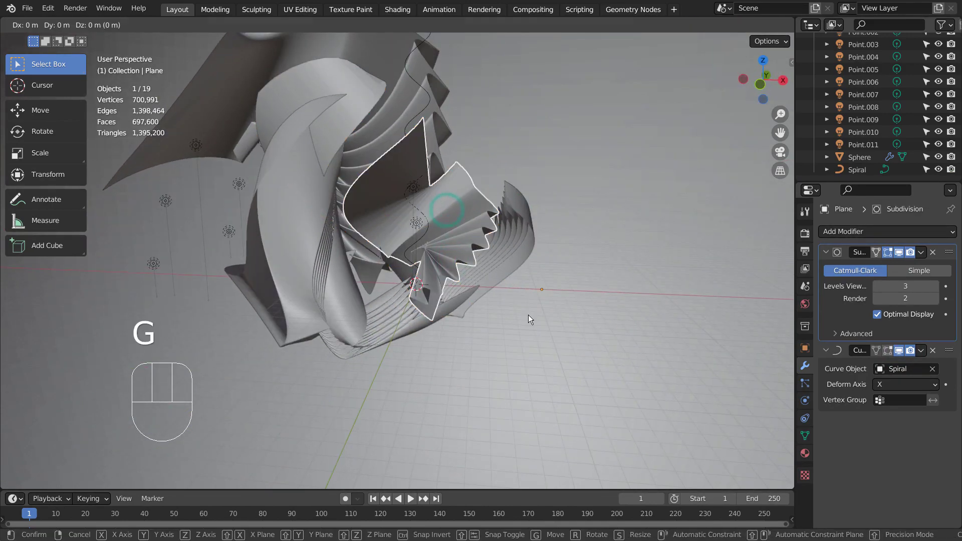
{"action": "key", "text": "x"}
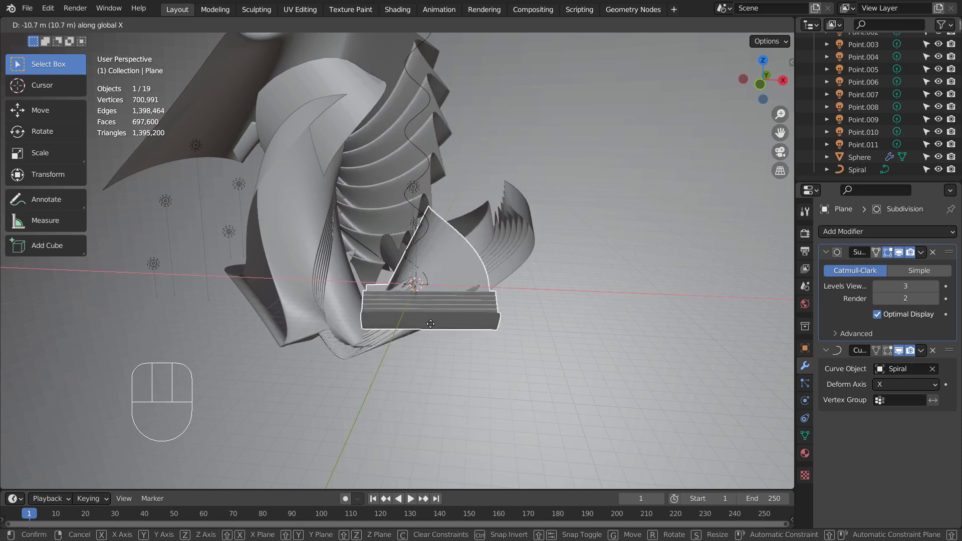
{"action": "left_click", "coordinate": [619, 298]}
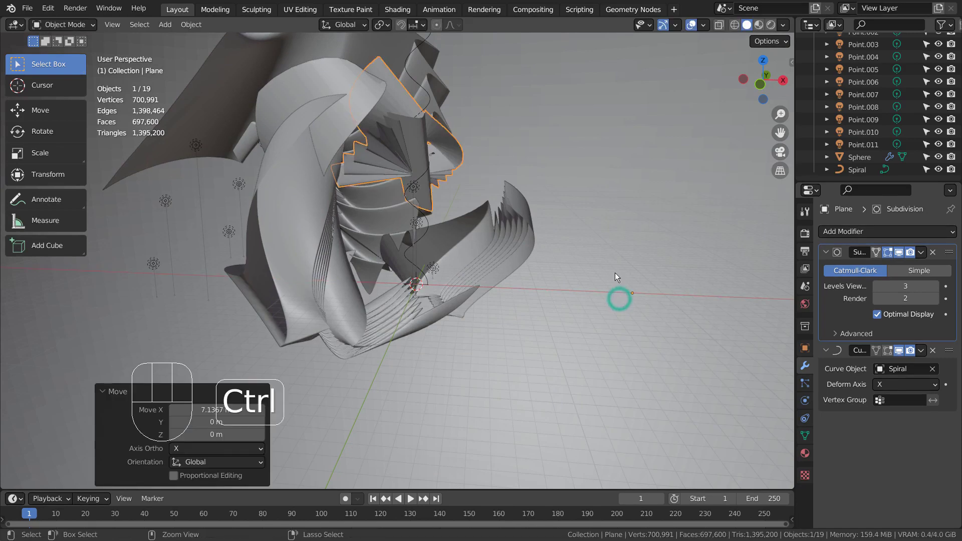
{"action": "key", "text": "ctrl+z"}
- Try sliding the curve-deformed piece Plane.001 along the X axis, and undo the move
{"action": "left_click", "coordinate": [514, 242]}
{"action": "key", "text": "g"}
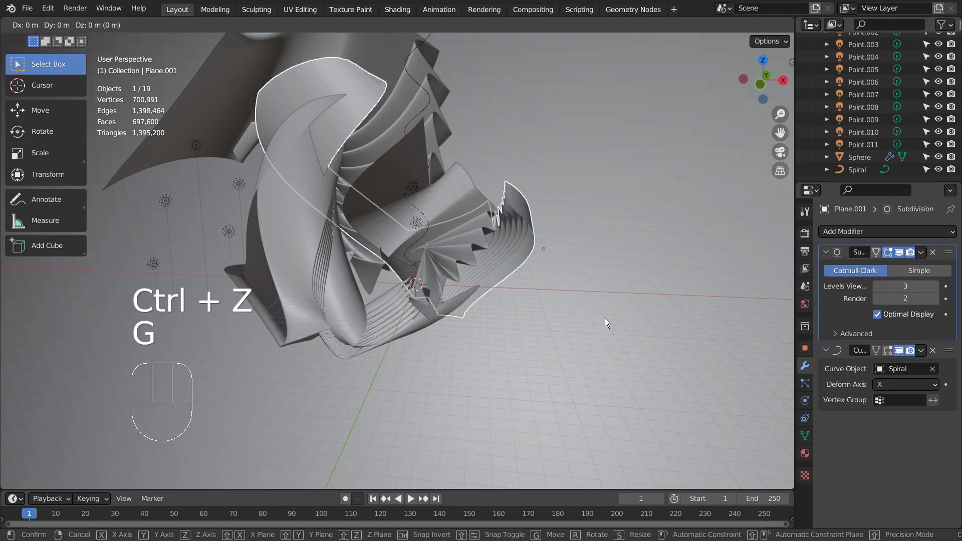
{"action": "key", "text": "x"}
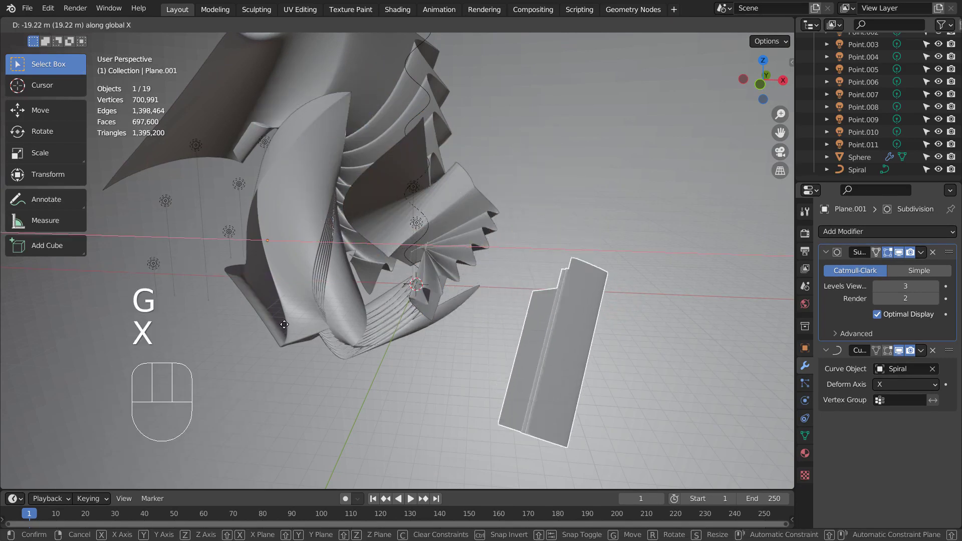
{"action": "left_click", "coordinate": [680, 302]}
{"action": "key", "text": "ctrl+z"}
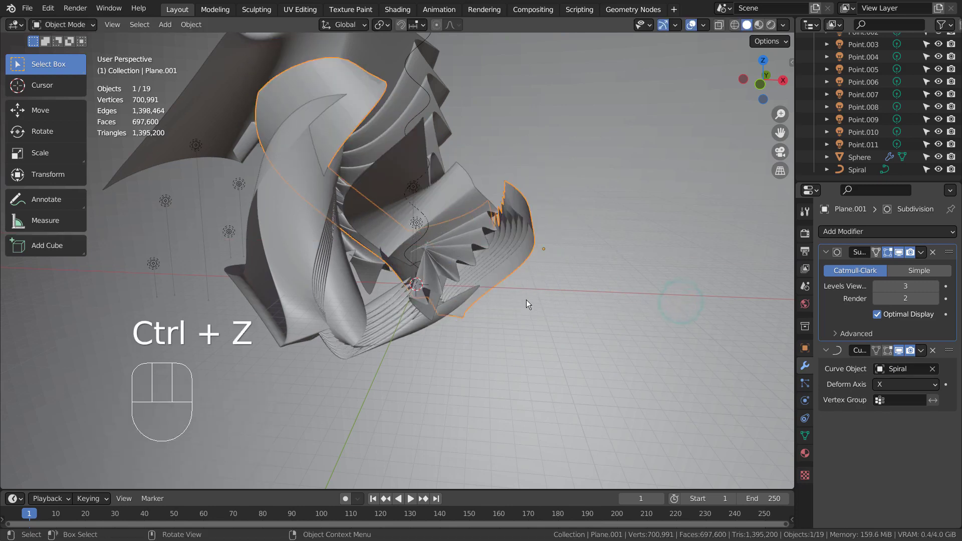
- Try moving the piece Plane.002 about 4.69 m along the X axis, and undo the move
{"action": "left_click", "coordinate": [401, 317]}
{"action": "key", "text": "g"}
{"action": "key", "text": "x"}
{"action": "left_click", "coordinate": [604, 338]}
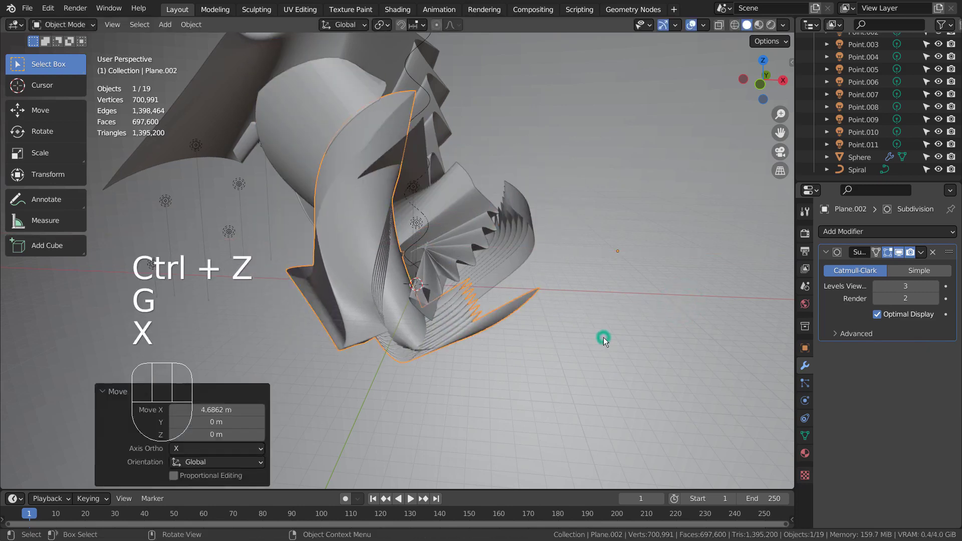
{"action": "key", "text": "ctrl+z"}
- Examine the sculpture from several sides, selecting its pieces Plane.001, Plane.003 and Plane.002 in turn
{"action": "left_click_drag", "start_coordinate": [390, 325], "coordinate": [323, 359], "text": "alt"}
{"action": "left_click", "coordinate": [306, 242]}
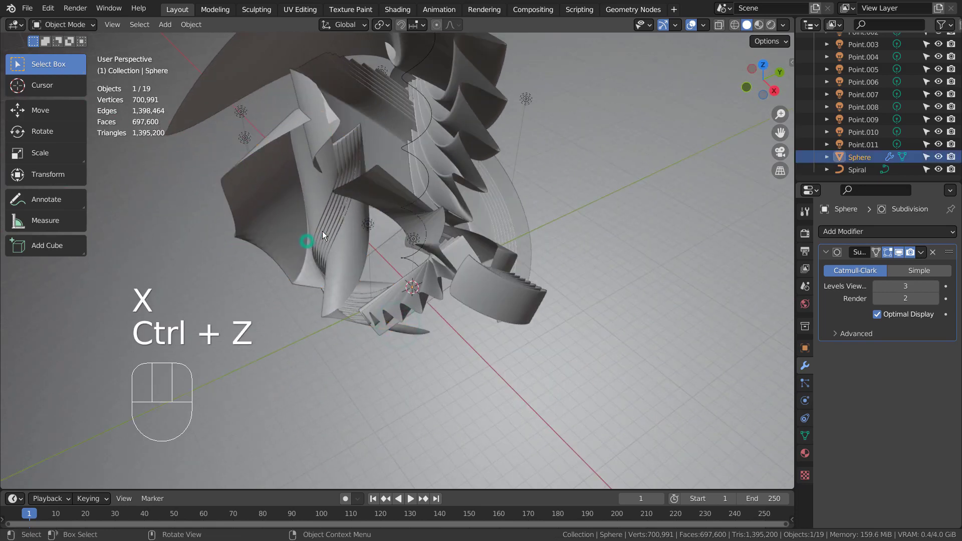
{"action": "left_click", "coordinate": [278, 178]}
{"action": "left_click", "coordinate": [370, 81]}
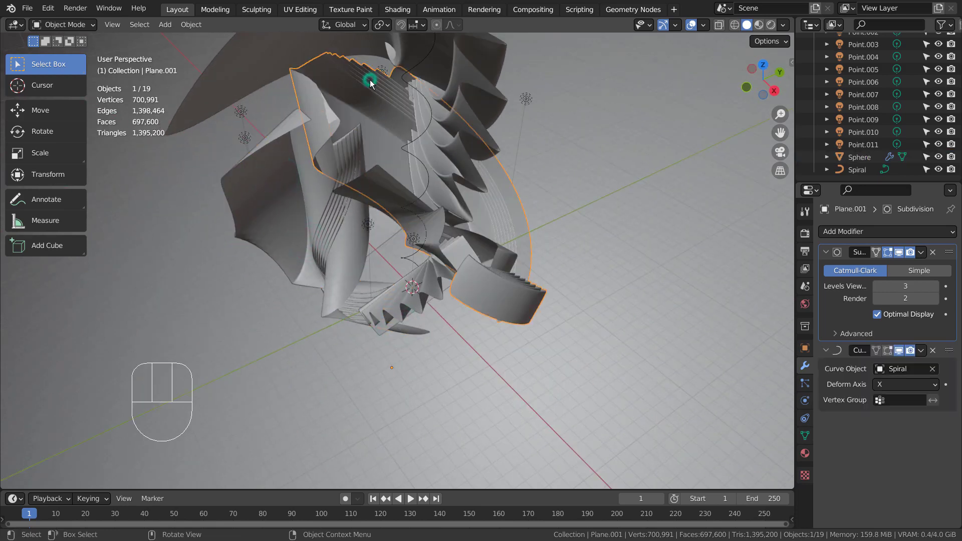
{"action": "left_click", "coordinate": [437, 24]}
{"action": "left_click", "coordinate": [477, 70]}
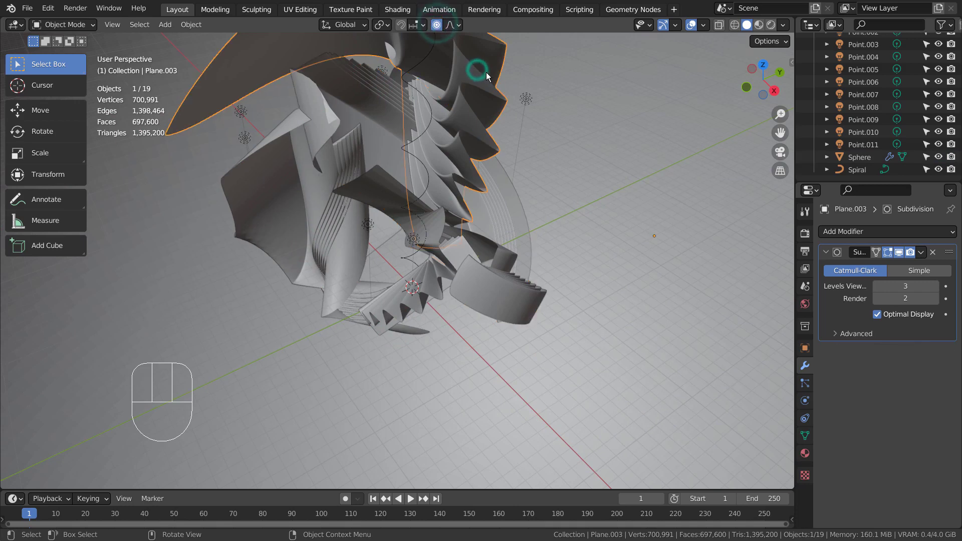
{"action": "left_click_drag", "start_coordinate": [472, 279], "coordinate": [451, 269], "text": "alt"}
{"action": "middle_click_drag", "start_coordinate": [561, 245], "coordinate": [475, 243], "text": "alt"}
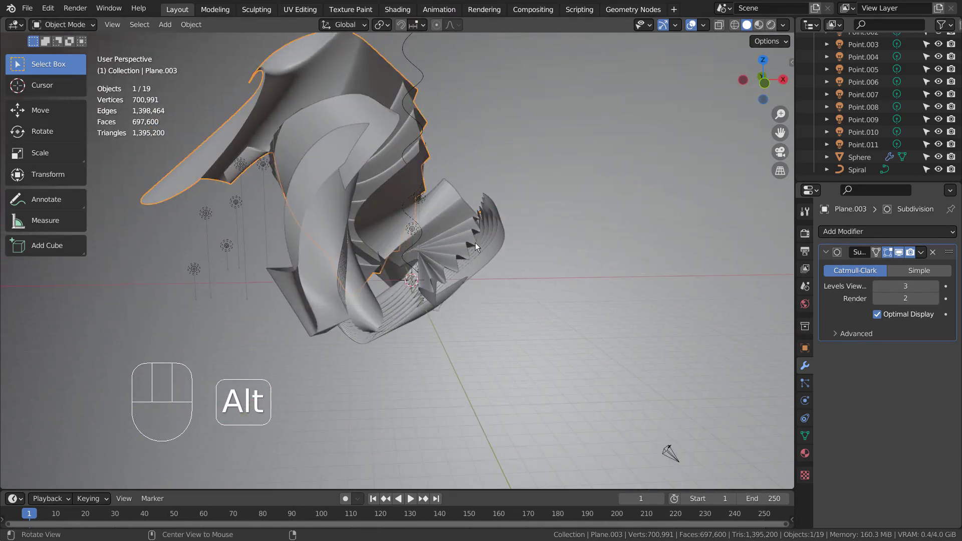
{"action": "left_click", "coordinate": [301, 250]}
{"action": "middle_click_drag", "start_coordinate": [541, 276], "coordinate": [477, 291], "text": "alt"}
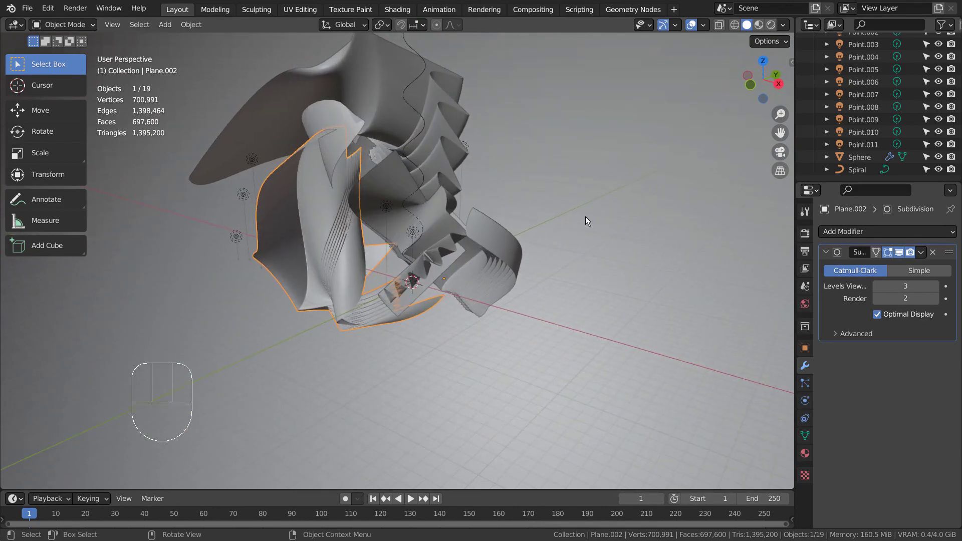
- Select the first point light, Point, and show its light colour and power settings
{"action": "scroll", "coordinate": [868, 120], "scroll_direction": "up", "scroll_amount": 5}
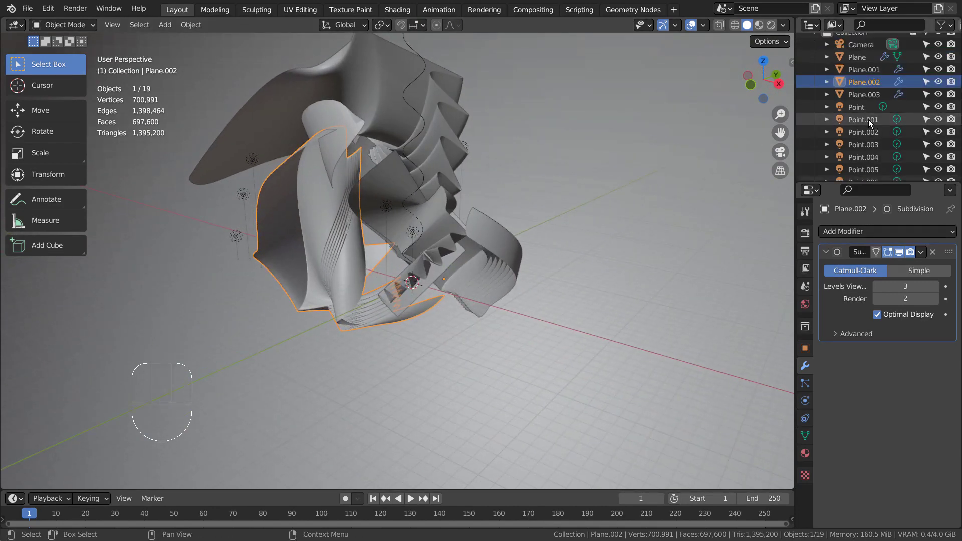
{"action": "left_click", "coordinate": [866, 119]}
{"action": "left_click", "coordinate": [863, 109]}
{"action": "scroll", "coordinate": [866, 139], "scroll_direction": "down", "scroll_amount": 5}
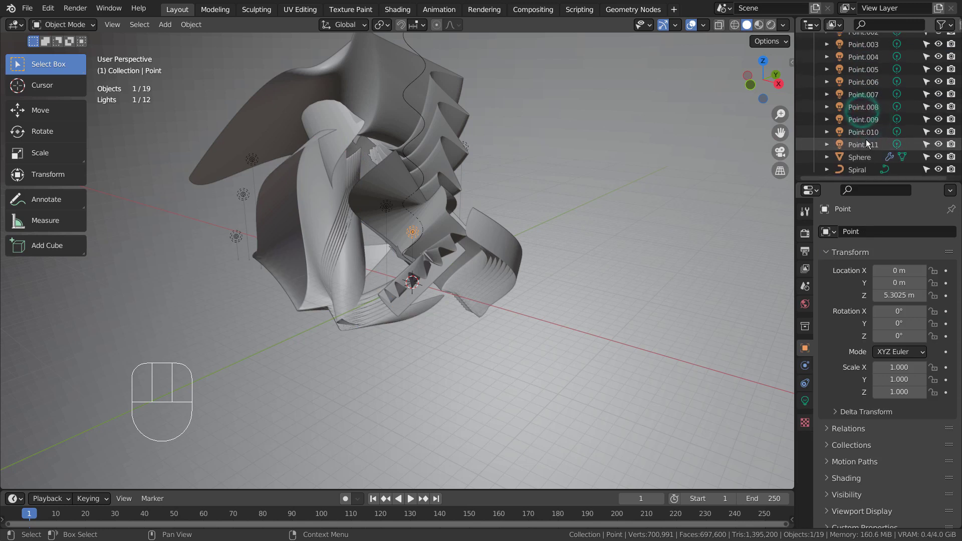
{"action": "scroll", "coordinate": [870, 146], "scroll_direction": "up", "scroll_amount": 5}
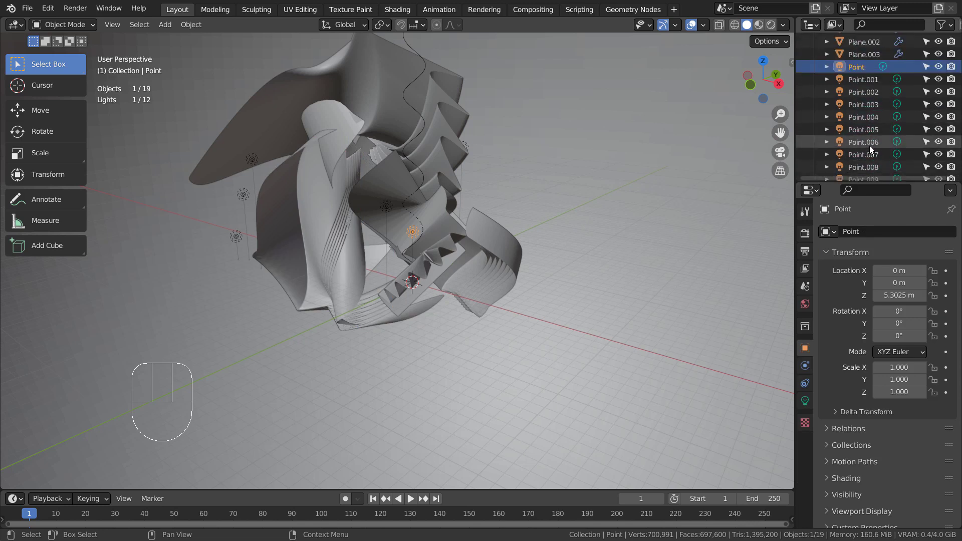
{"action": "left_click", "coordinate": [858, 67]}
{"action": "left_click", "coordinate": [804, 402]}
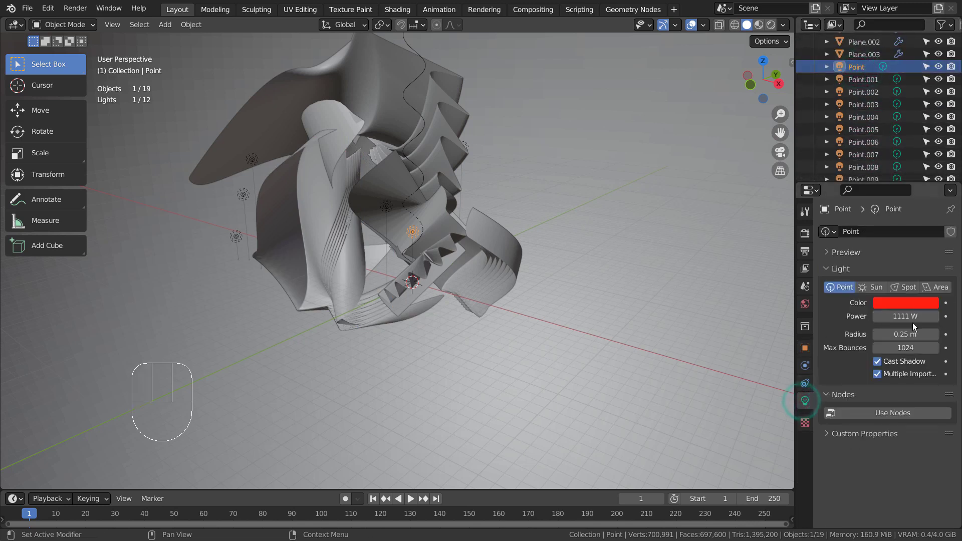
- Review the colour and power settings of the point lights from Point.001 to Point.008
{"action": "left_click", "coordinate": [871, 79]}
{"action": "left_click", "coordinate": [868, 92]}
{"action": "left_click", "coordinate": [867, 105]}
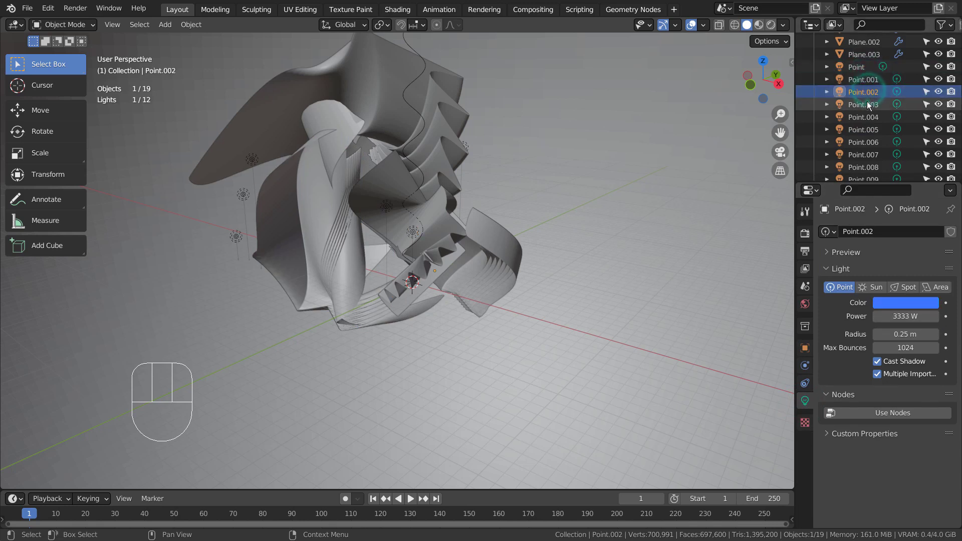
{"action": "left_click", "coordinate": [864, 116]}
{"action": "left_click", "coordinate": [864, 129]}
{"action": "left_click", "coordinate": [864, 141]}
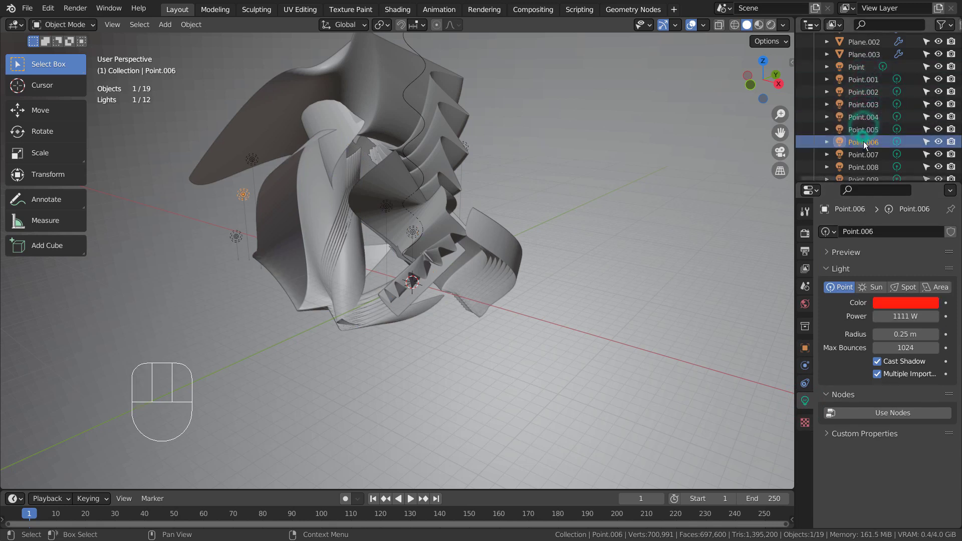
{"action": "left_click", "coordinate": [864, 155]}
{"action": "left_click", "coordinate": [865, 168]}
{"action": "scroll", "coordinate": [864, 169], "scroll_direction": "down", "scroll_amount": 3}
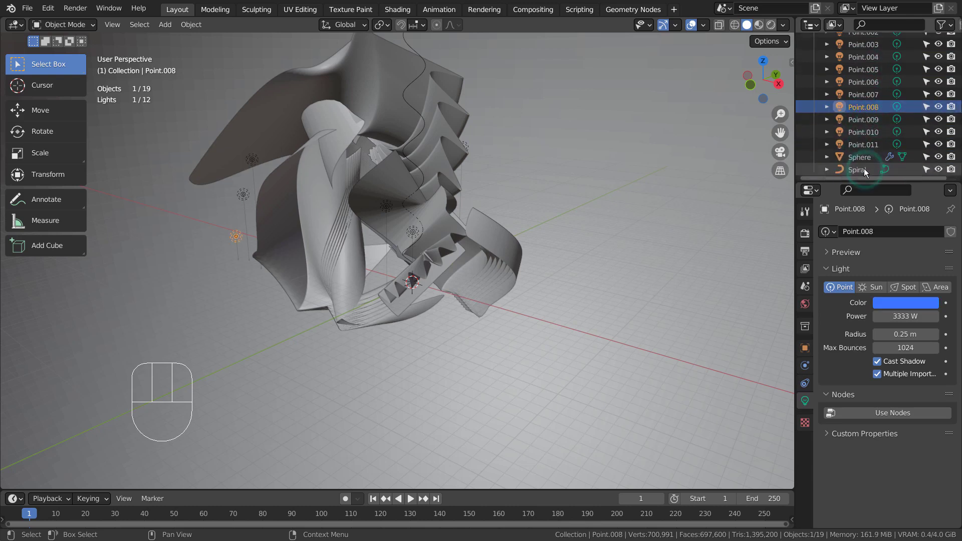
- Switch the viewport to wireframe and step back through the lights from Point.011 to Point.004
{"action": "key", "text": "shift+z"}
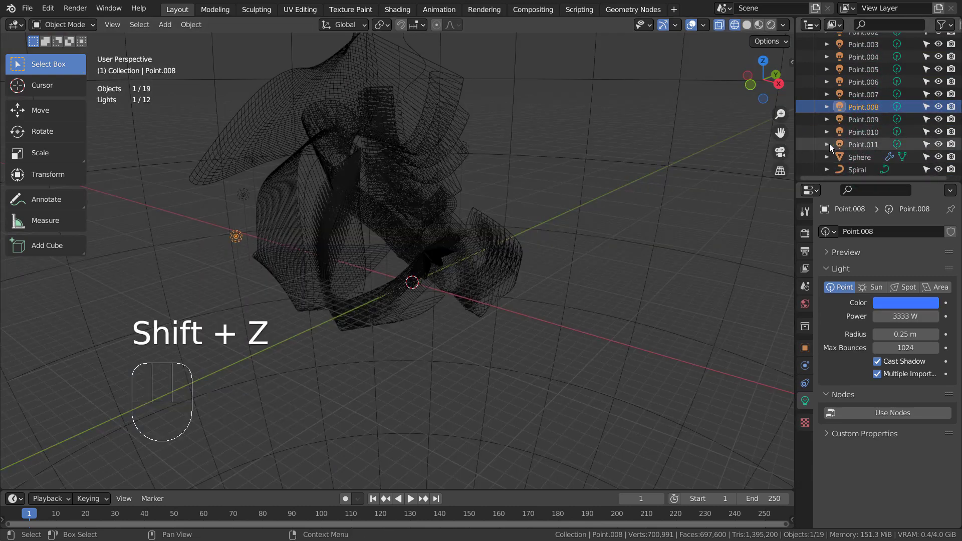
{"action": "left_click", "coordinate": [860, 145]}
{"action": "left_click", "coordinate": [859, 132]}
{"action": "left_click", "coordinate": [855, 122]}
{"action": "left_click", "coordinate": [858, 106]}
{"action": "left_click", "coordinate": [859, 94]}
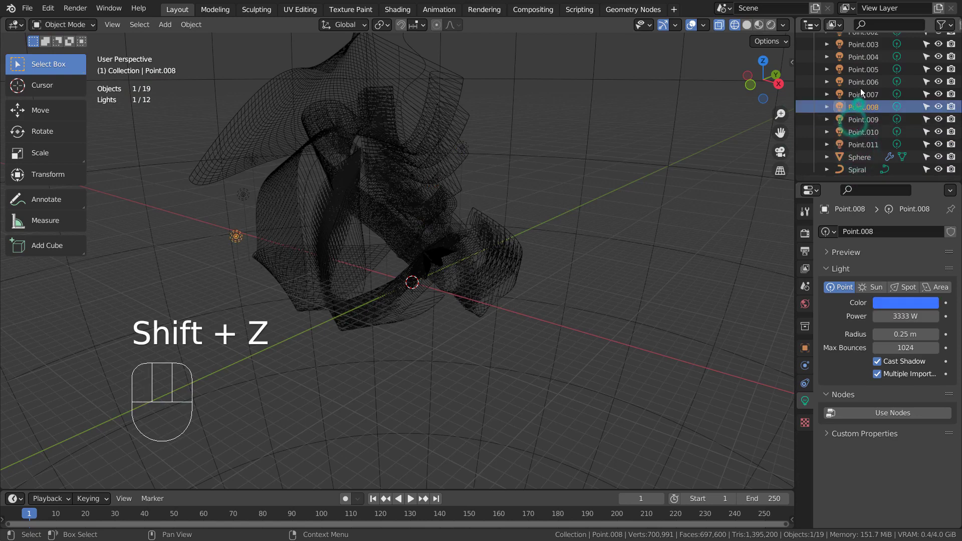
{"action": "left_click", "coordinate": [859, 82]}
{"action": "left_click", "coordinate": [860, 70]}
{"action": "left_click", "coordinate": [861, 56]}
{"action": "scroll", "coordinate": [860, 77], "scroll_direction": "up", "scroll_amount": 4}
{"action": "scroll", "coordinate": [861, 78], "scroll_direction": "up", "scroll_amount": 2}
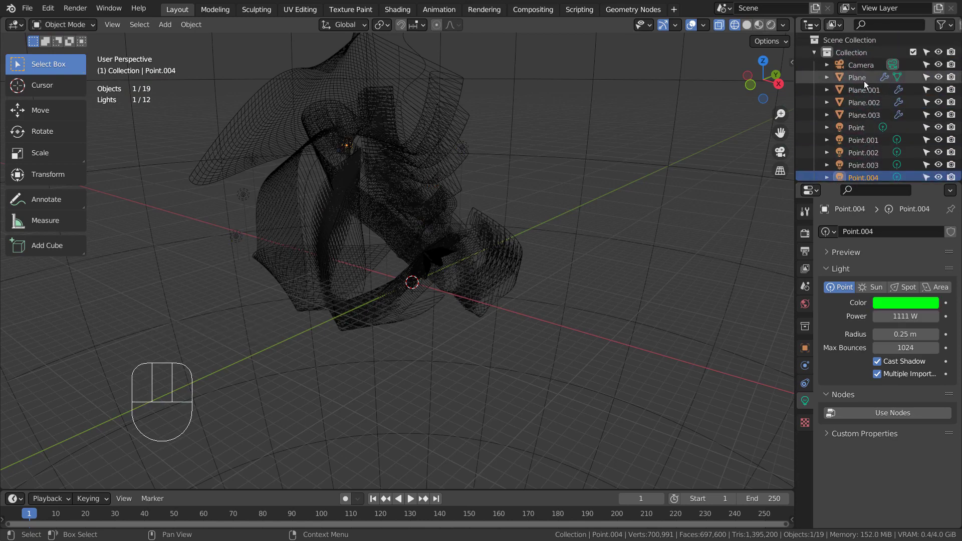
- Examine the full Principled BSDF settings of Plane's material, and check the material of Plane.001 and Plane.002
{"action": "left_click", "coordinate": [858, 77]}
{"action": "left_click", "coordinate": [805, 453]}
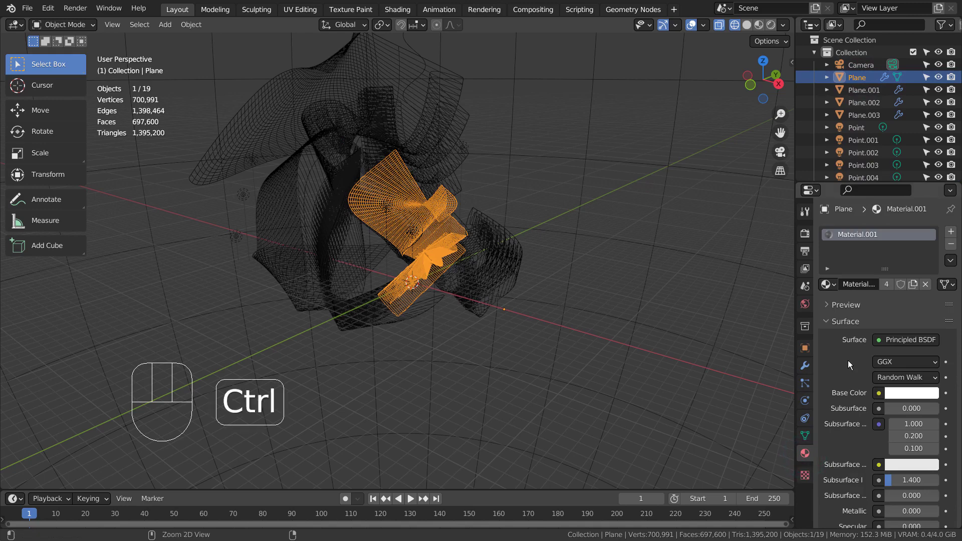
{"action": "key", "text": "ctrl+space"}
{"action": "scroll", "coordinate": [834, 359], "scroll_direction": "down", "scroll_amount": 5}
{"action": "scroll", "coordinate": [834, 362], "scroll_direction": "down", "scroll_amount": 1}
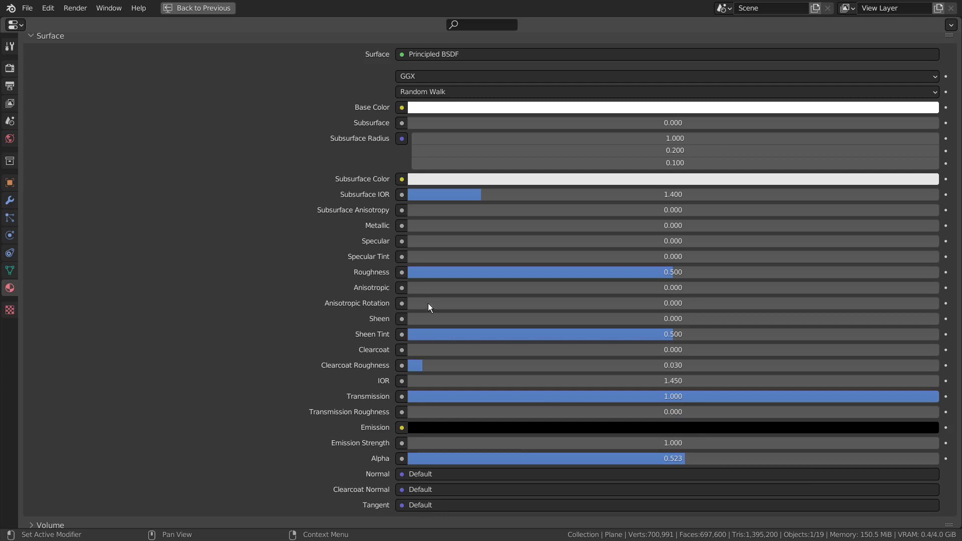
{"action": "key", "text": "ctrl+space"}
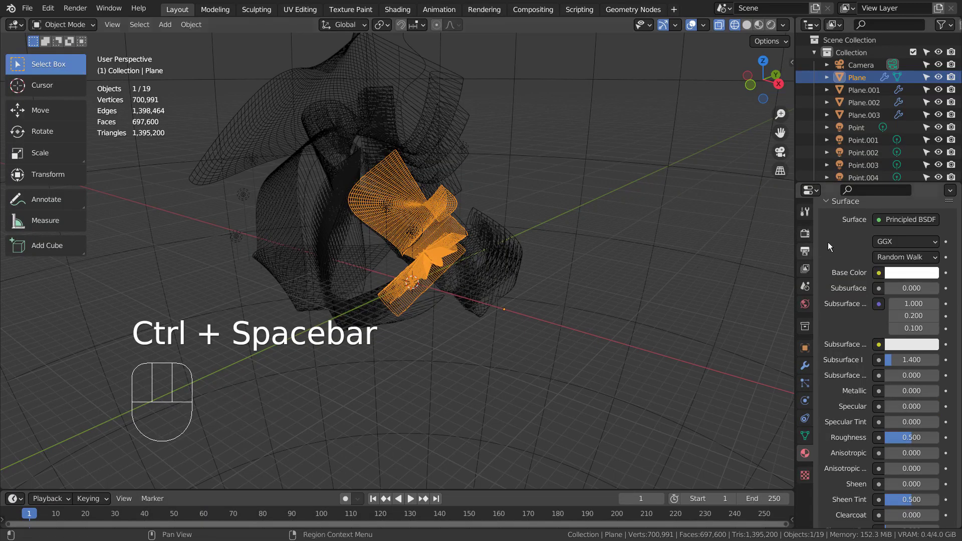
{"action": "left_click", "coordinate": [856, 92]}
{"action": "left_click", "coordinate": [856, 99]}
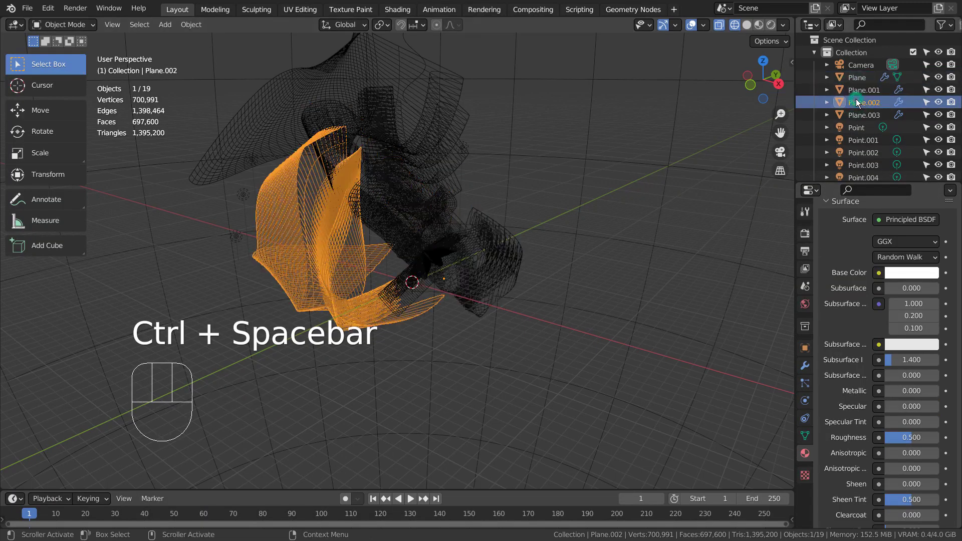
- Check which material Plane.003, Plane, Plane.001 and Plane.002 use, and clear the selection
{"action": "scroll", "coordinate": [897, 301], "scroll_direction": "up", "scroll_amount": 6}
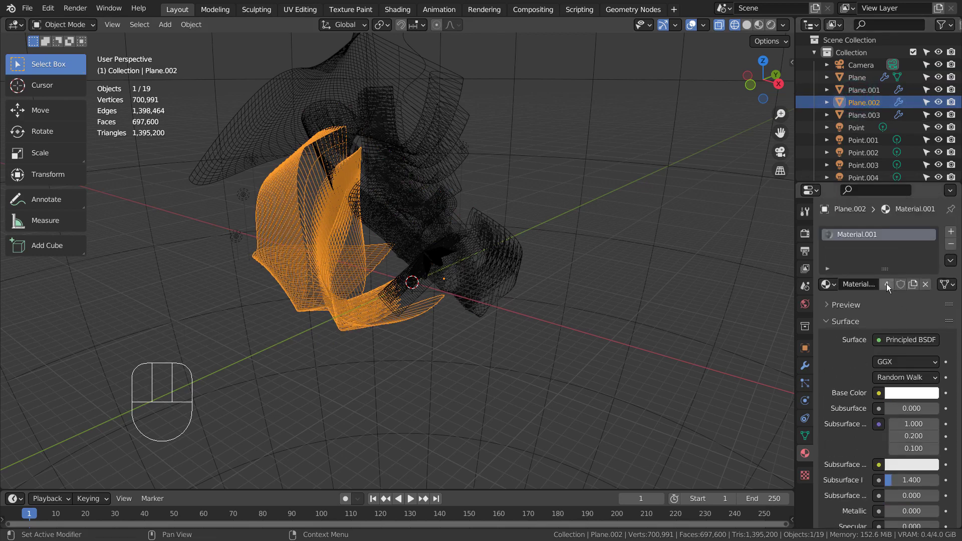
{"action": "left_click", "coordinate": [864, 115]}
{"action": "left_click", "coordinate": [858, 77]}
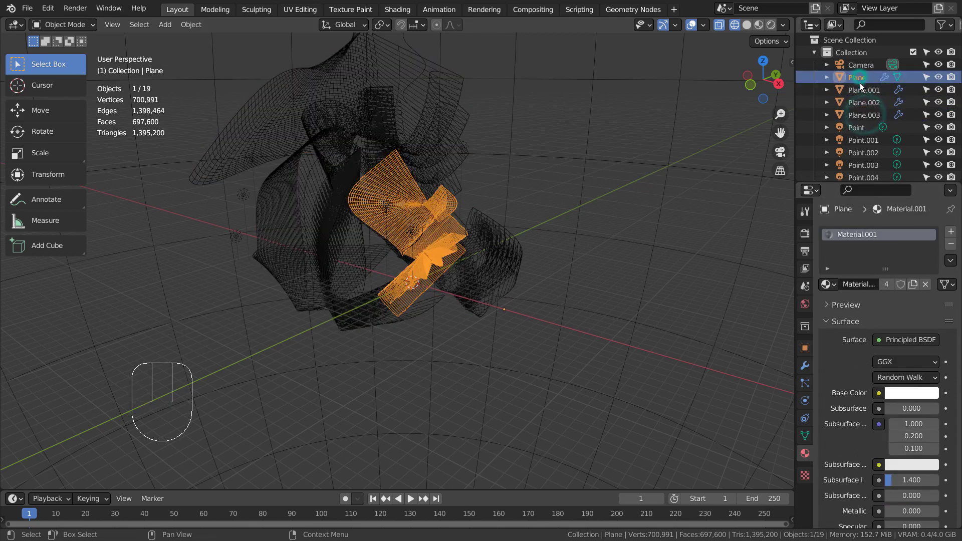
{"action": "left_click", "coordinate": [861, 91]}
{"action": "left_click", "coordinate": [860, 102]}
{"action": "left_click", "coordinate": [688, 195]}
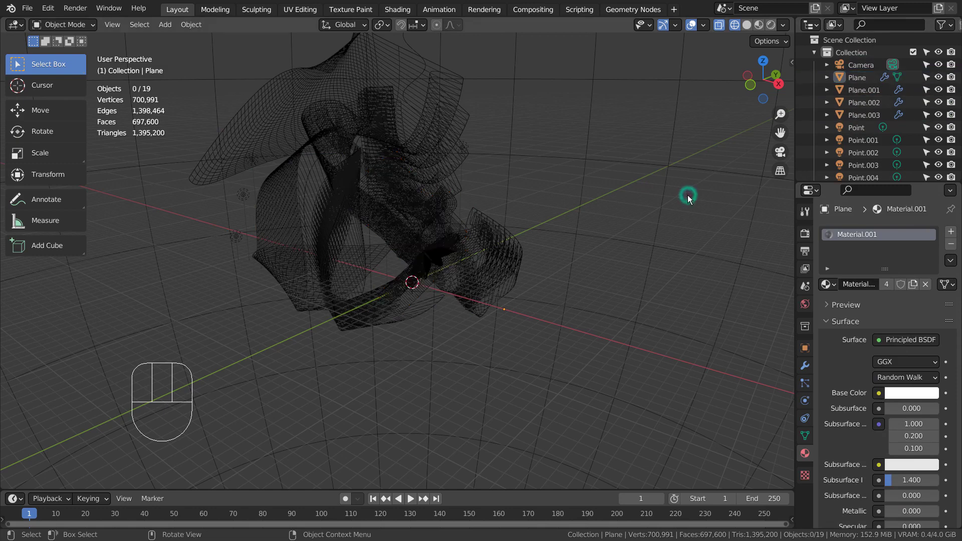
- Select the surrounding Sphere and, with rendered viewport shading on, set its material's Specular to 0
{"action": "left_click", "coordinate": [657, 200]}
{"action": "scroll", "coordinate": [859, 365], "scroll_direction": "down", "scroll_amount": 7}
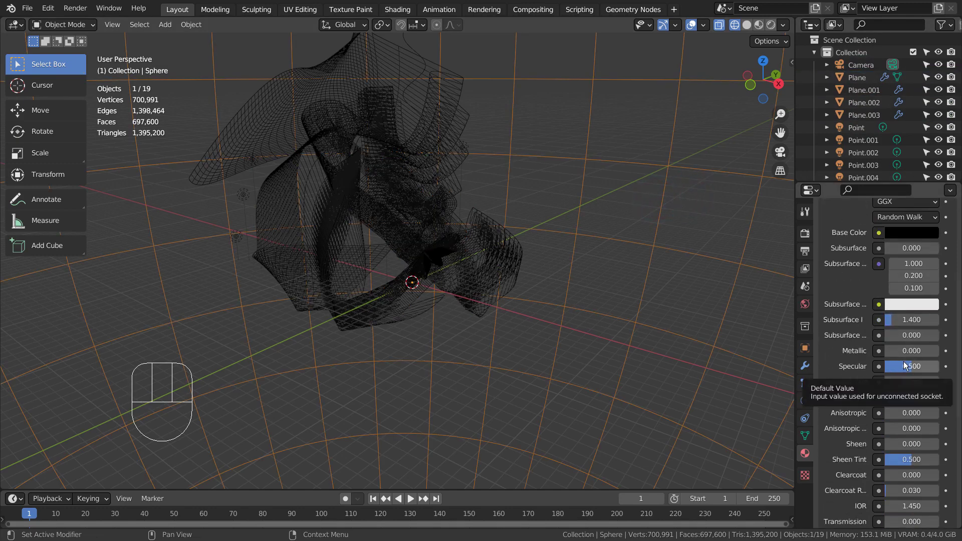
{"action": "left_click", "coordinate": [771, 24]}
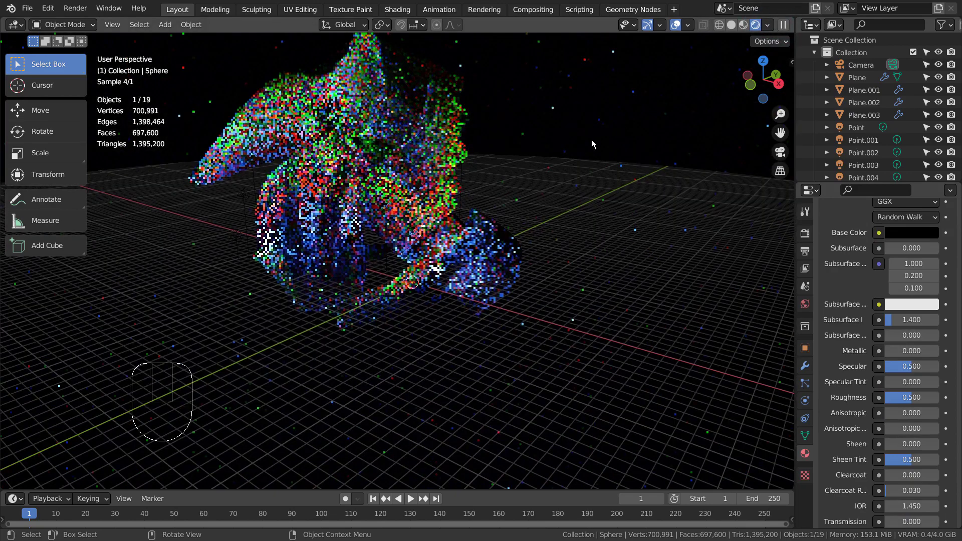
{"action": "left_click", "coordinate": [913, 362]}
{"action": "left_click_drag", "start_coordinate": [913, 361], "coordinate": [884, 367]}
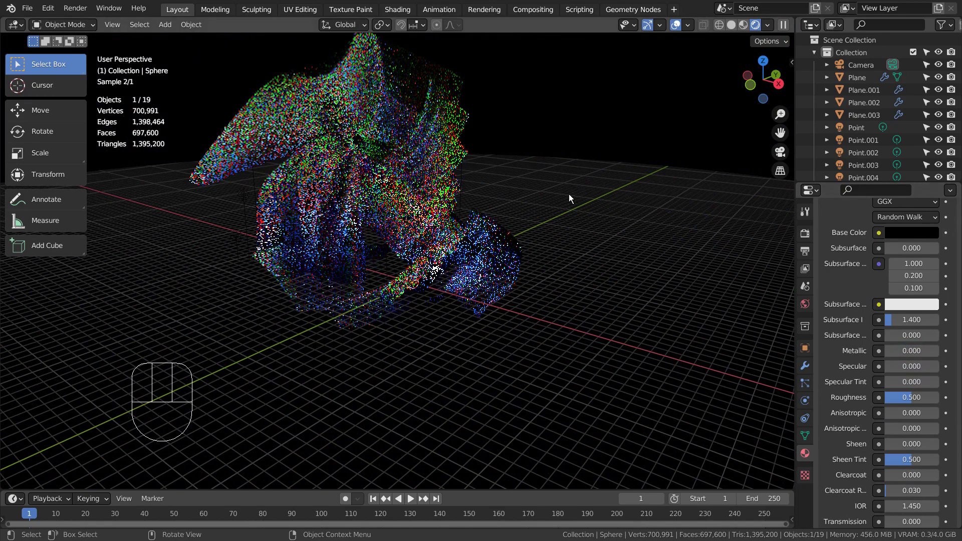
- Inspect the sculpture through the camera in material preview and rendered shading, and up close from a free angle, ending in camera view
{"action": "key", "text": "KP_0"}
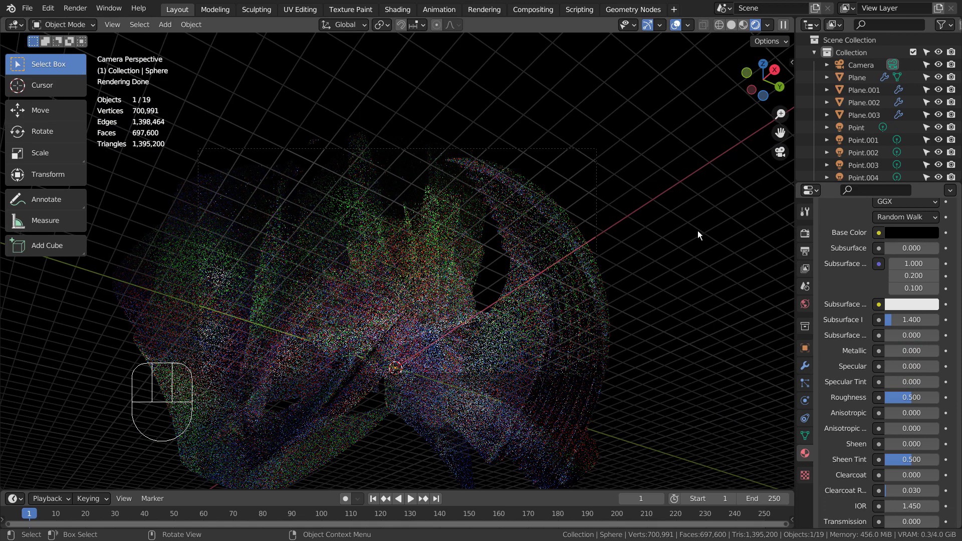
{"action": "left_click", "coordinate": [742, 22]}
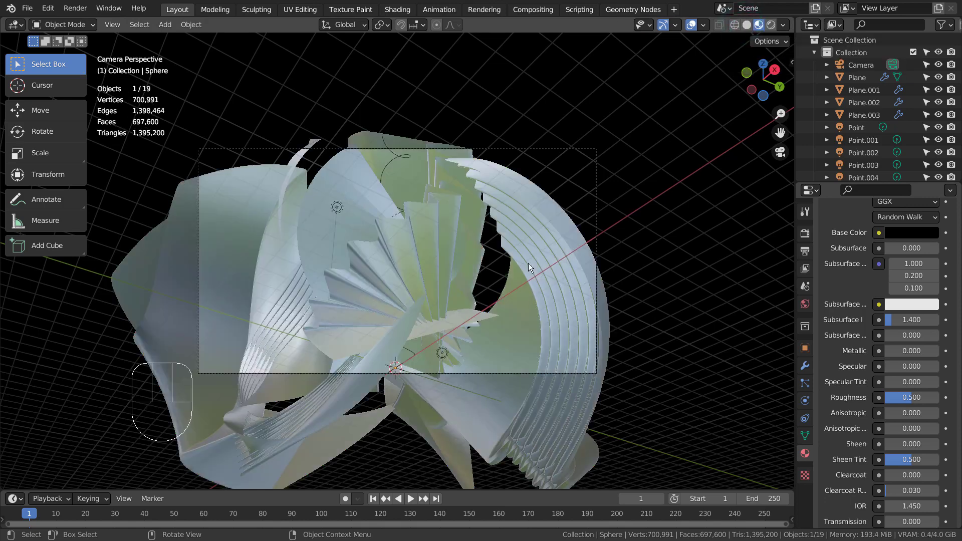
{"action": "left_click", "coordinate": [771, 25]}
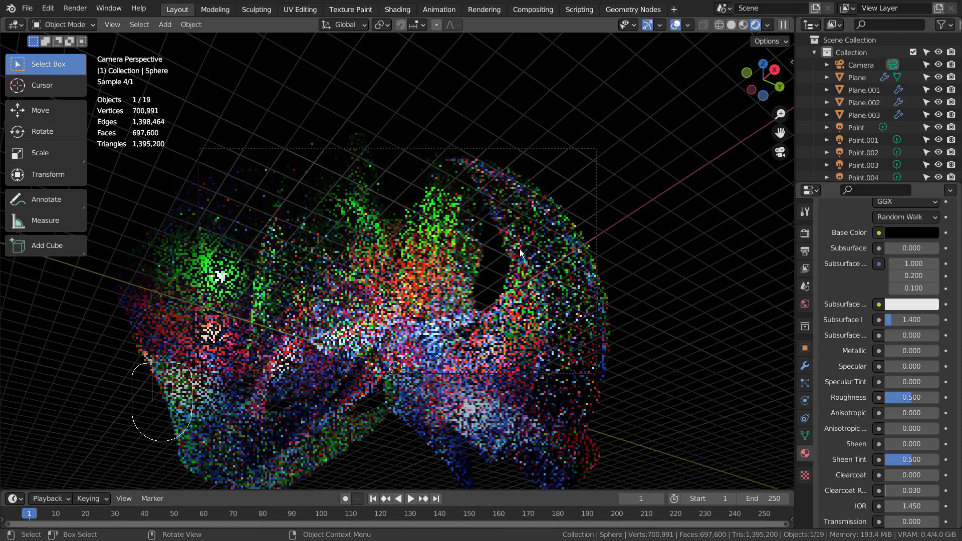
{"action": "middle_click_drag", "start_coordinate": [503, 269], "coordinate": [359, 367]}
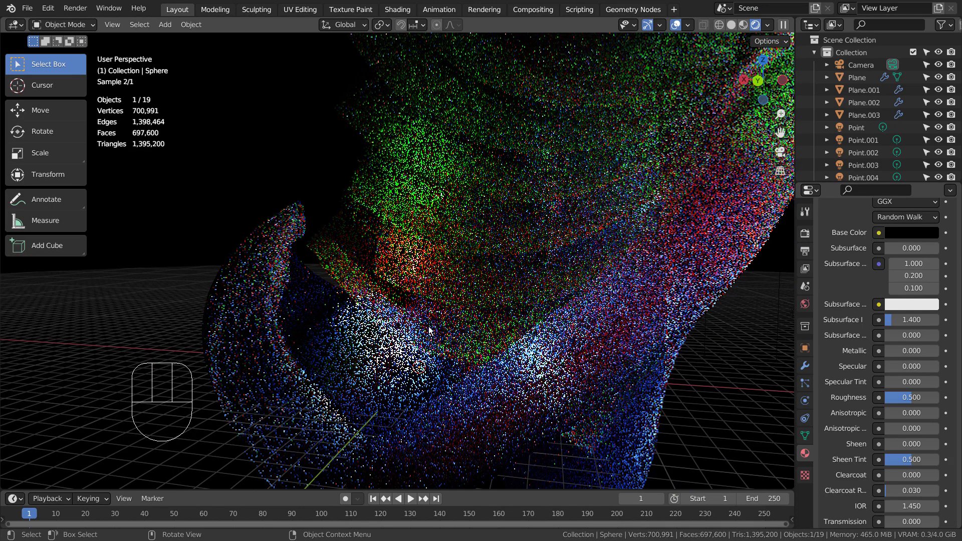
{"action": "key", "text": "KP_0"}
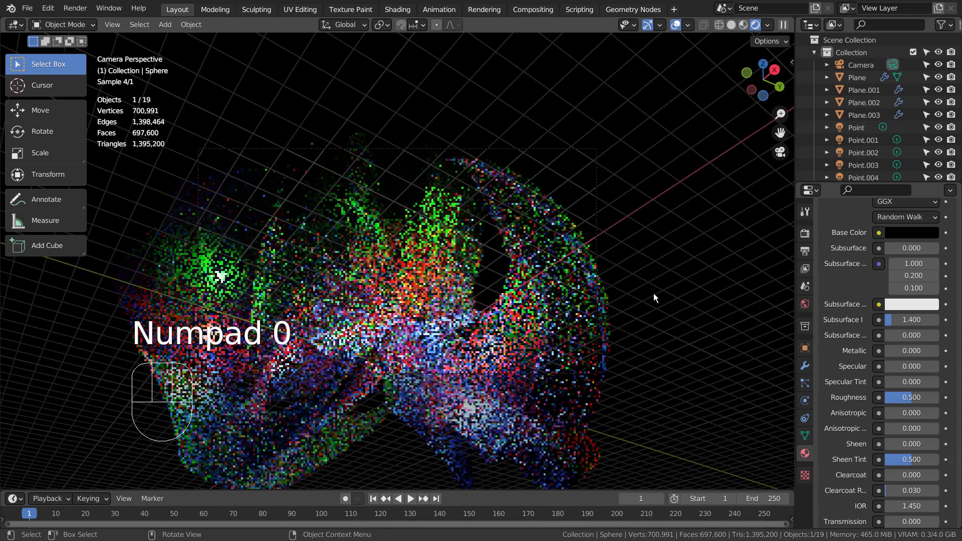